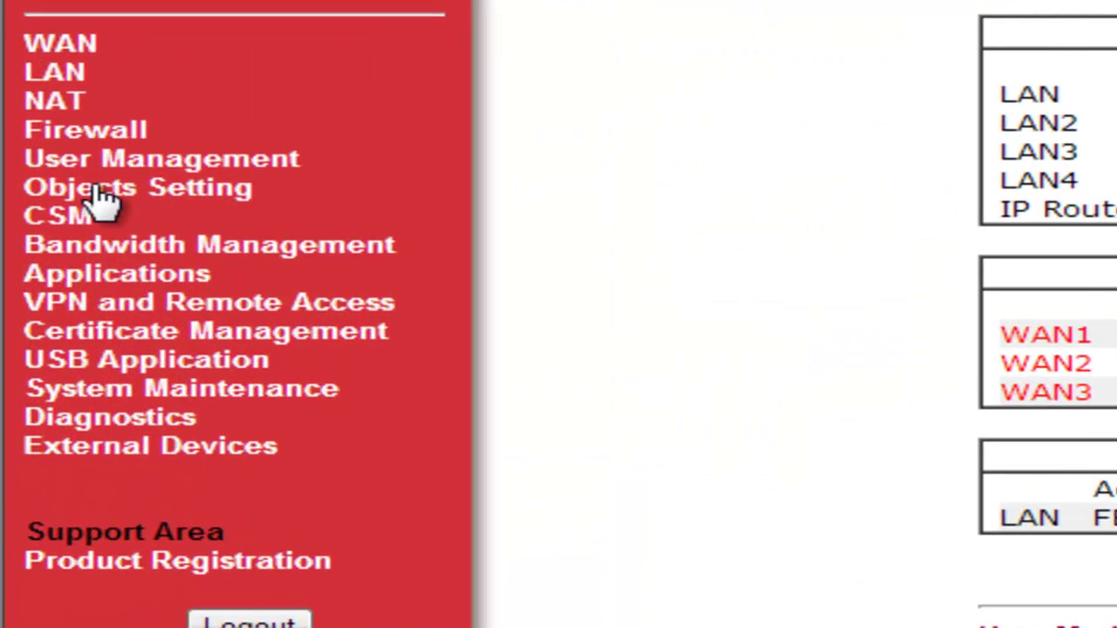
# Open the IP object profile at index 1 and review its name, interface choices, address type choices and start IP address
pyautogui.click(74, 222)
pyautogui.click(111, 225)
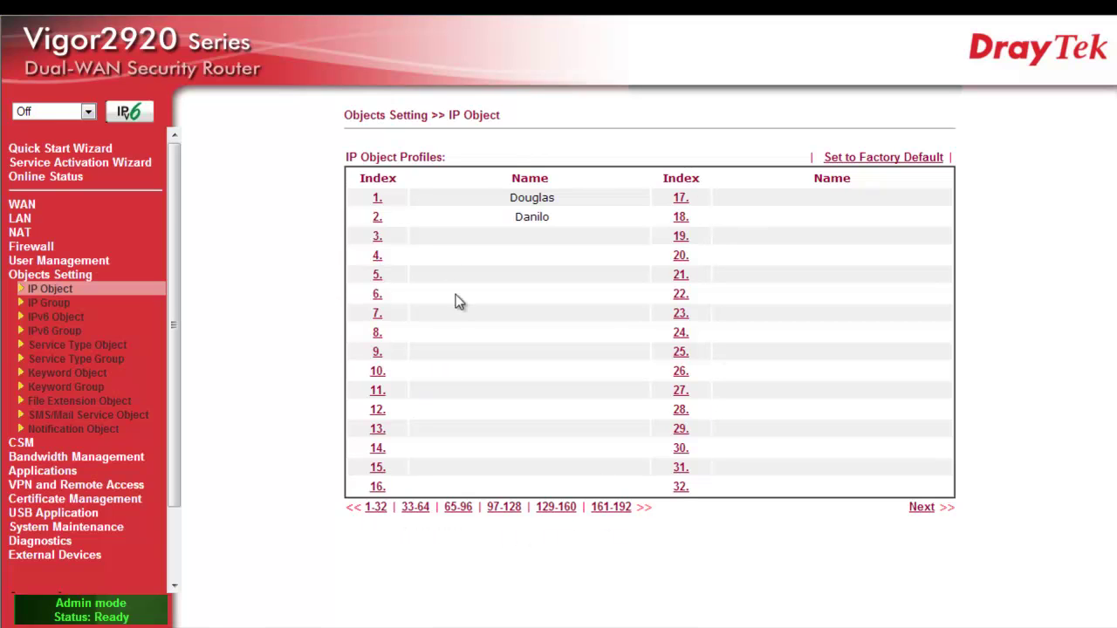
pyautogui.click(377, 199)
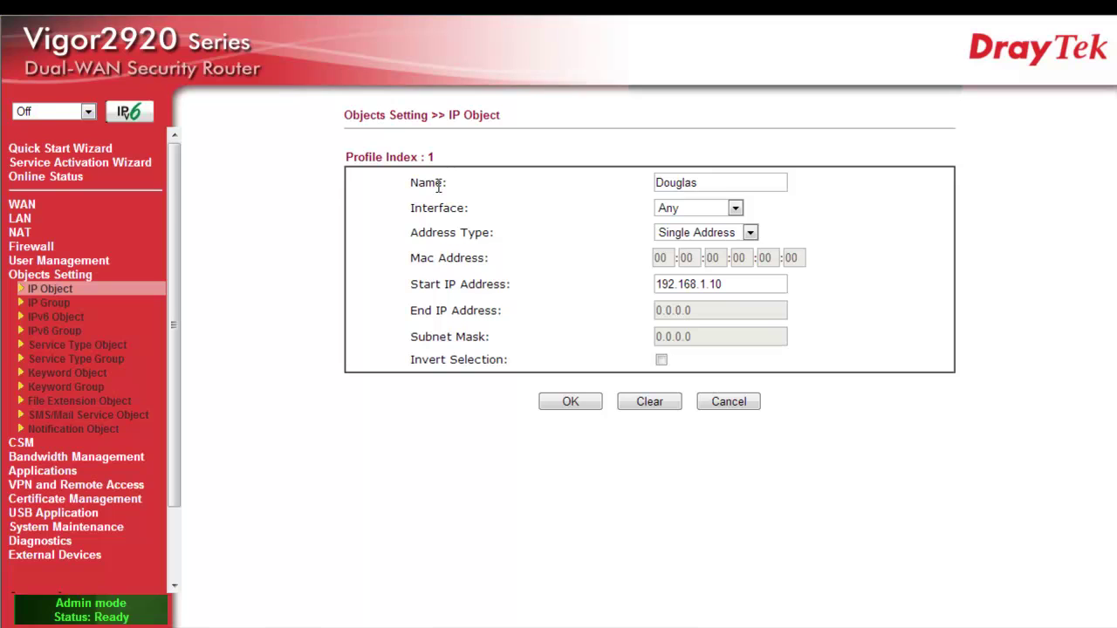
pyautogui.moveTo(714, 183); pyautogui.dragTo(612, 183)
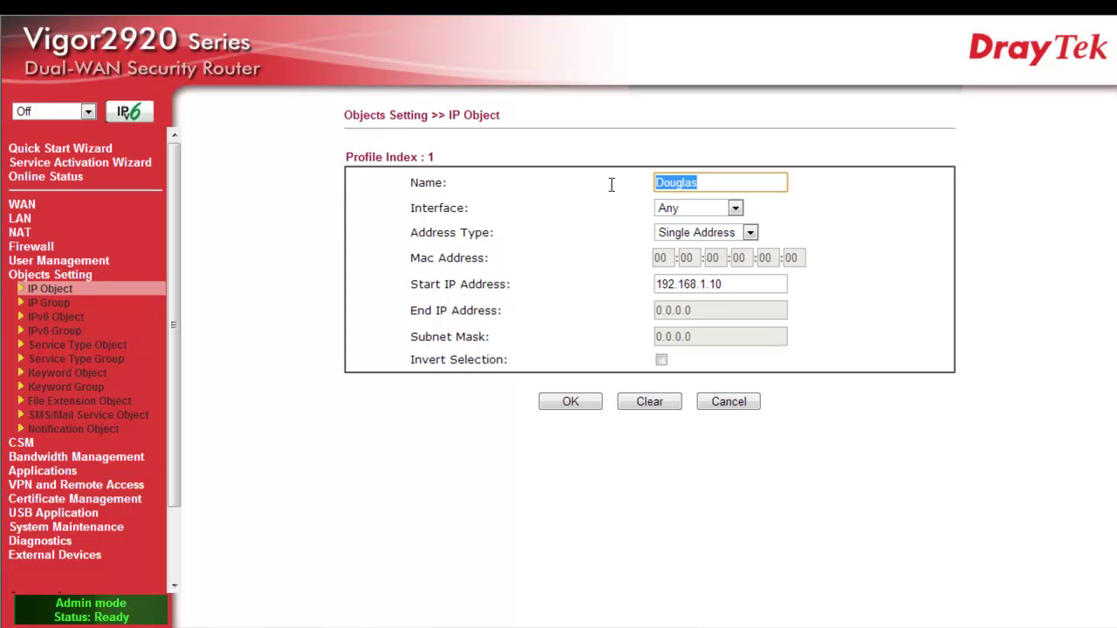
pyautogui.click(695, 209)
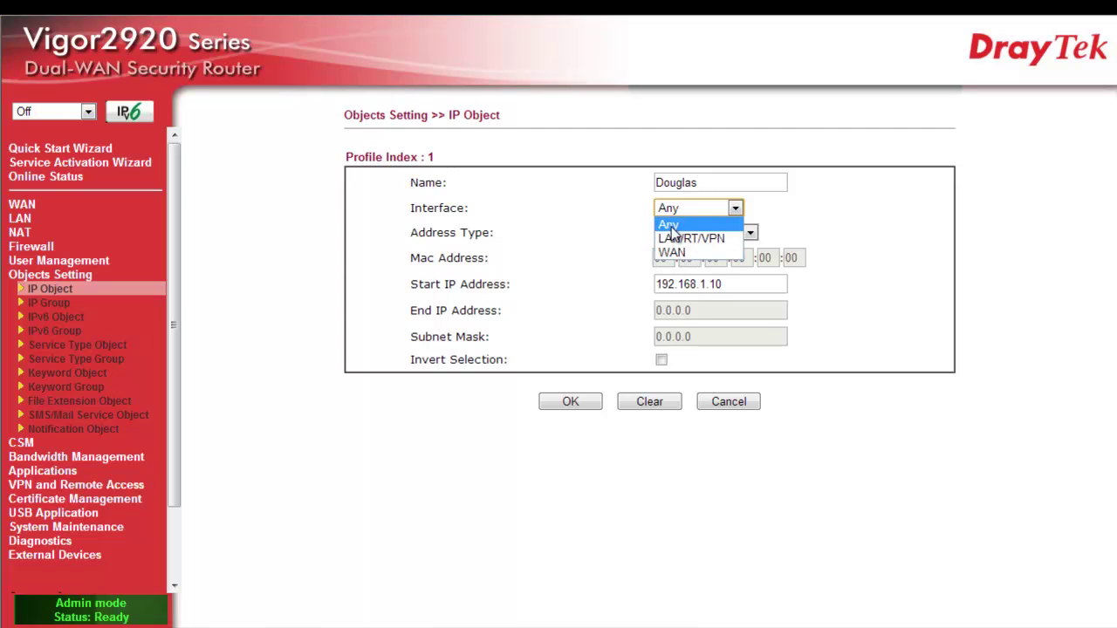
pyautogui.click(592, 210)
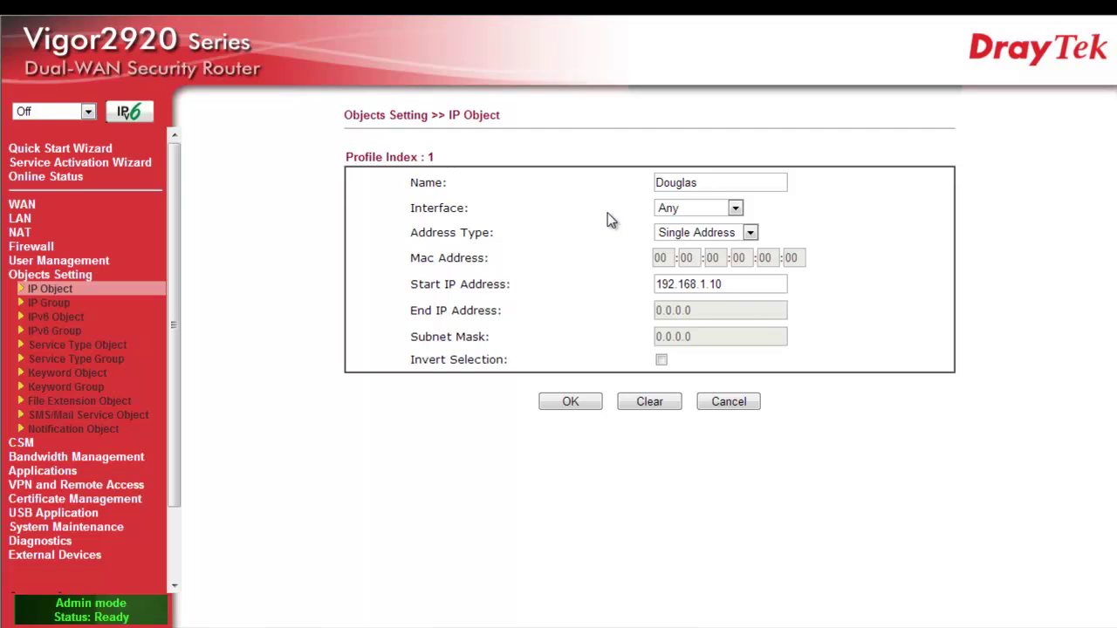
pyautogui.click(714, 233)
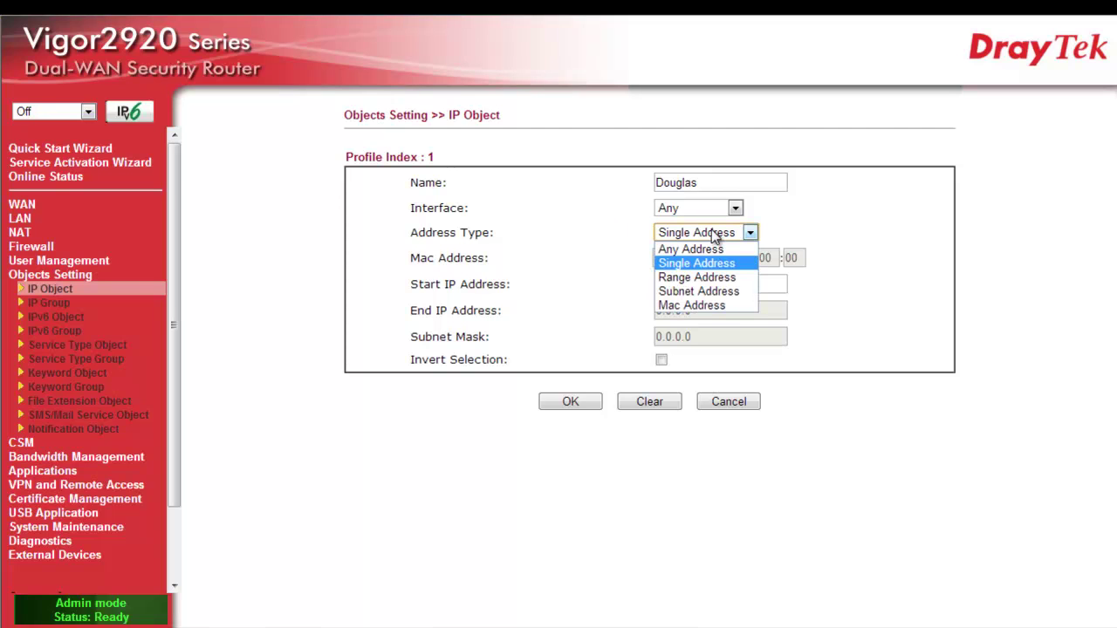
pyautogui.click(709, 264)
pyautogui.moveTo(723, 283); pyautogui.dragTo(668, 281)
# Try the Range Address type with end IP address 192.168.1.12, and clear the end address
pyautogui.click(751, 232)
pyautogui.click(719, 276)
pyautogui.click(743, 312)
pyautogui.write('192.168.')
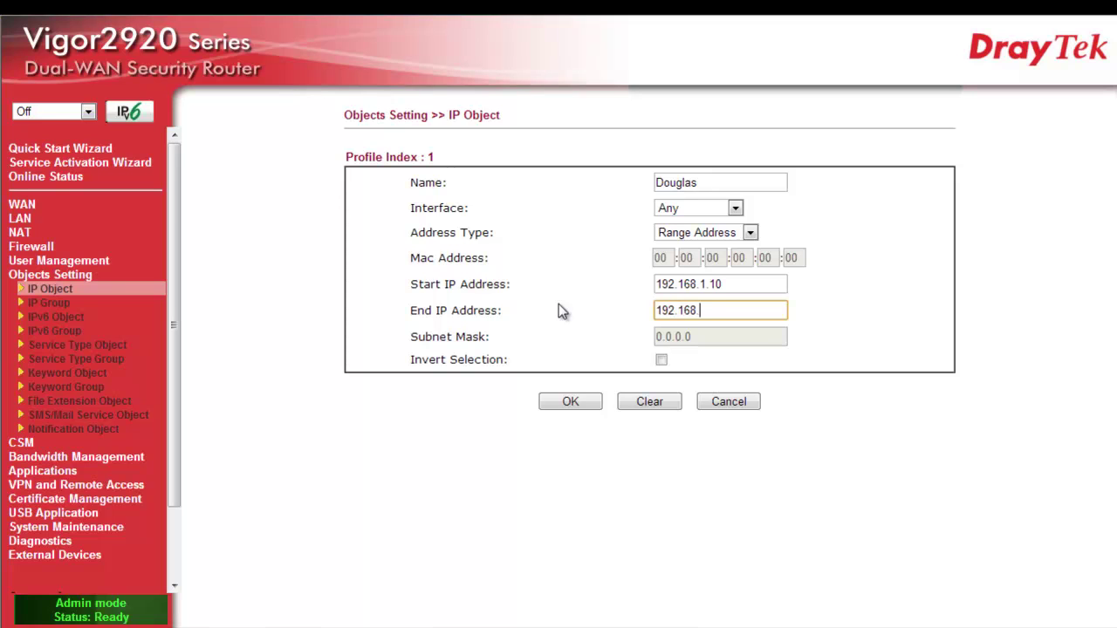
pyautogui.write('1.12')
pyautogui.moveTo(726, 311); pyautogui.dragTo(616, 296)
pyautogui.press('BackSpace')
# Set the IP object's address type to Single Address and toggle Invert Selection
pyautogui.click(706, 235)
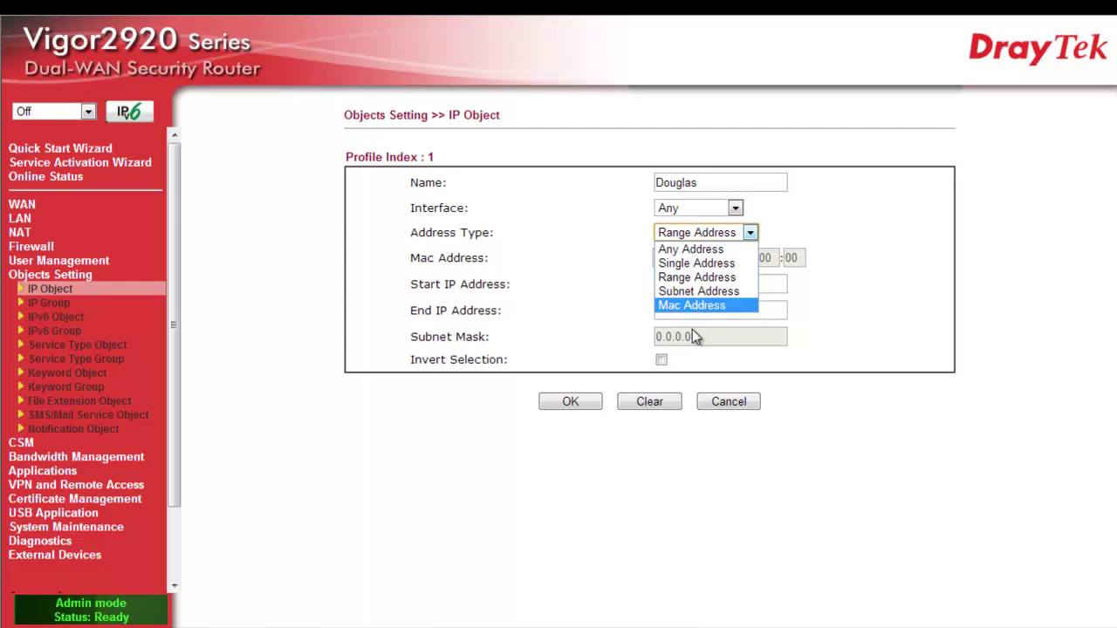
pyautogui.click(726, 264)
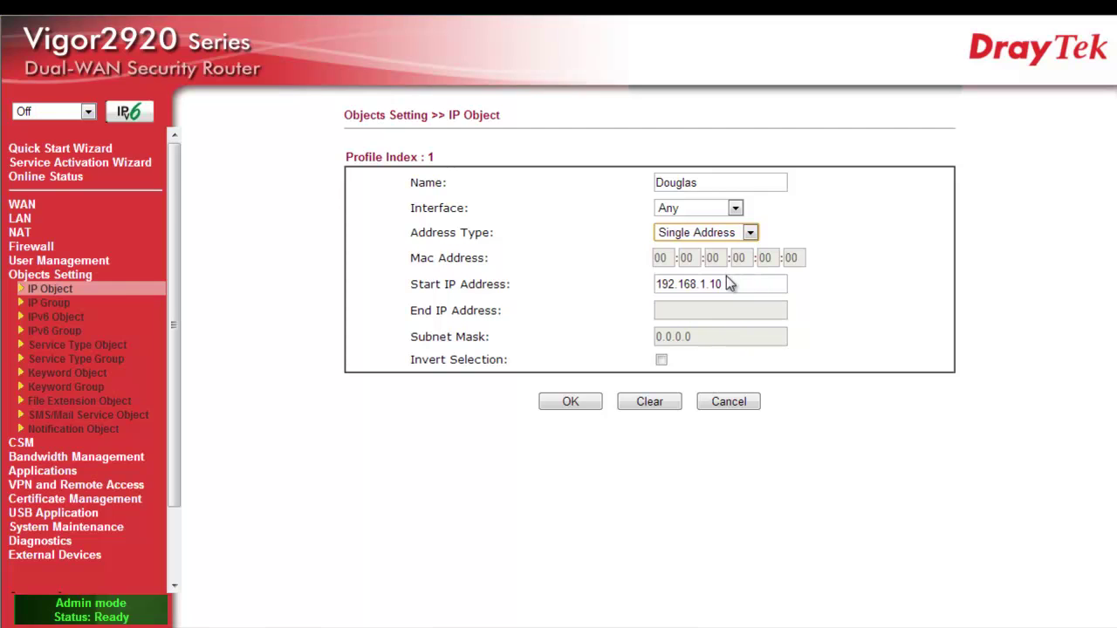
pyautogui.click(662, 360)
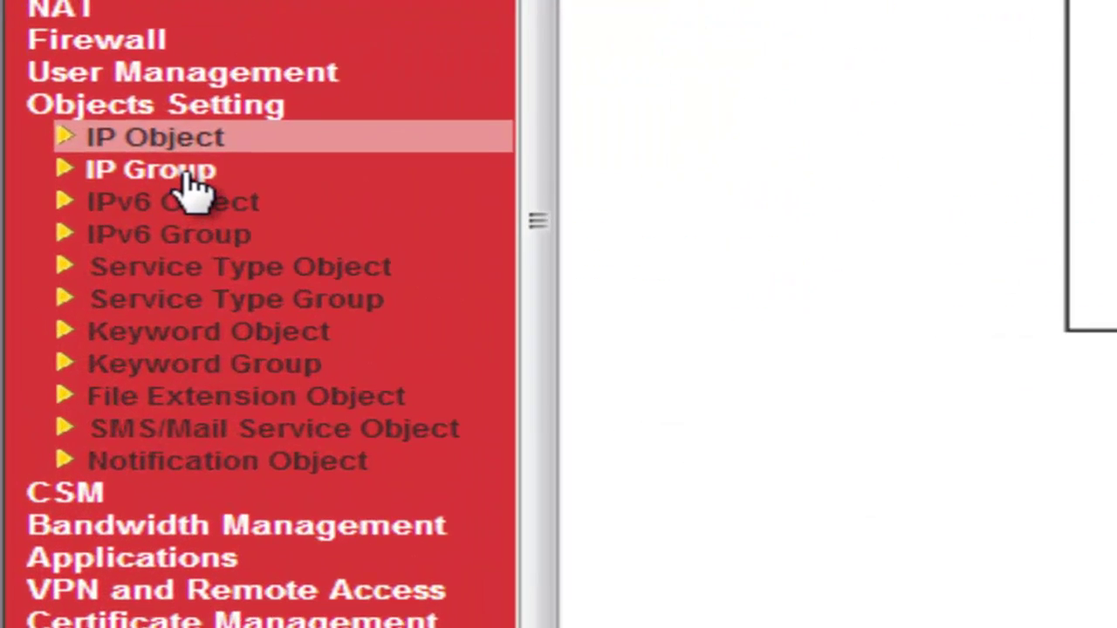
# Open the Comercial IP group profile and review its name and interface choices
pyautogui.click(59, 301)
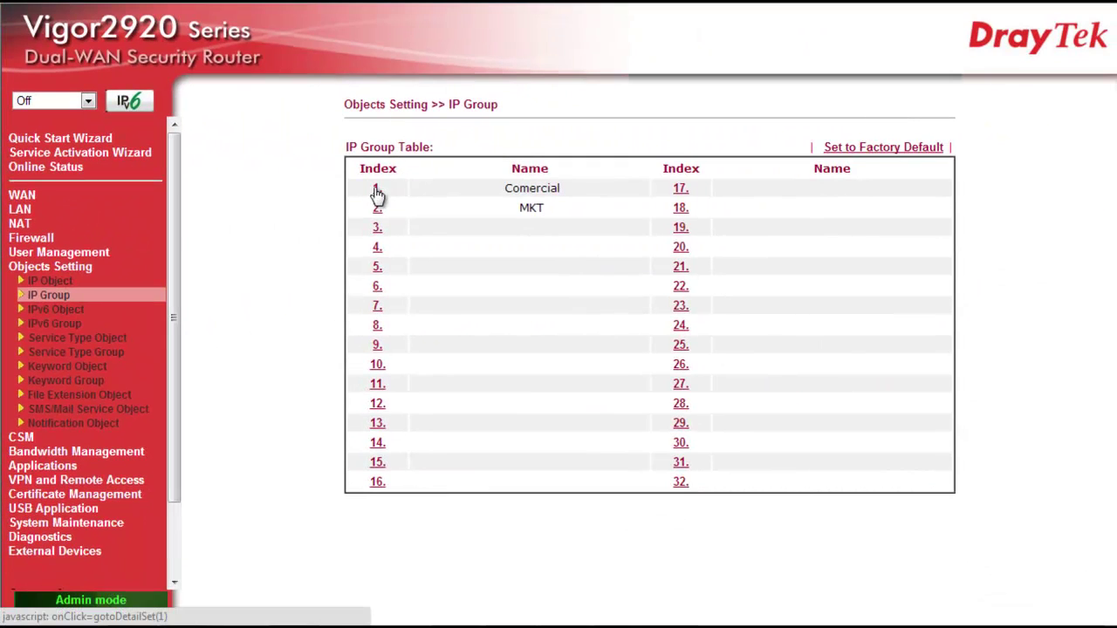
pyautogui.click(377, 192)
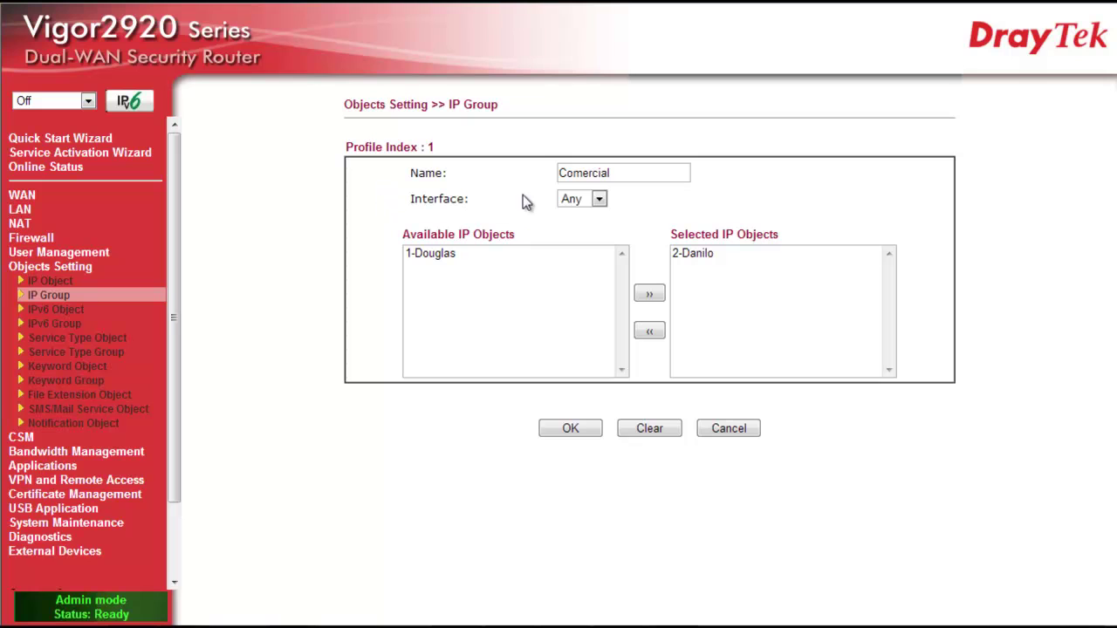
pyautogui.moveTo(623, 173)
pyautogui.mouseDown()
pyautogui.moveTo(555, 174)
pyautogui.moveTo(621, 176)
pyautogui.mouseUp()
pyautogui.click(599, 201)
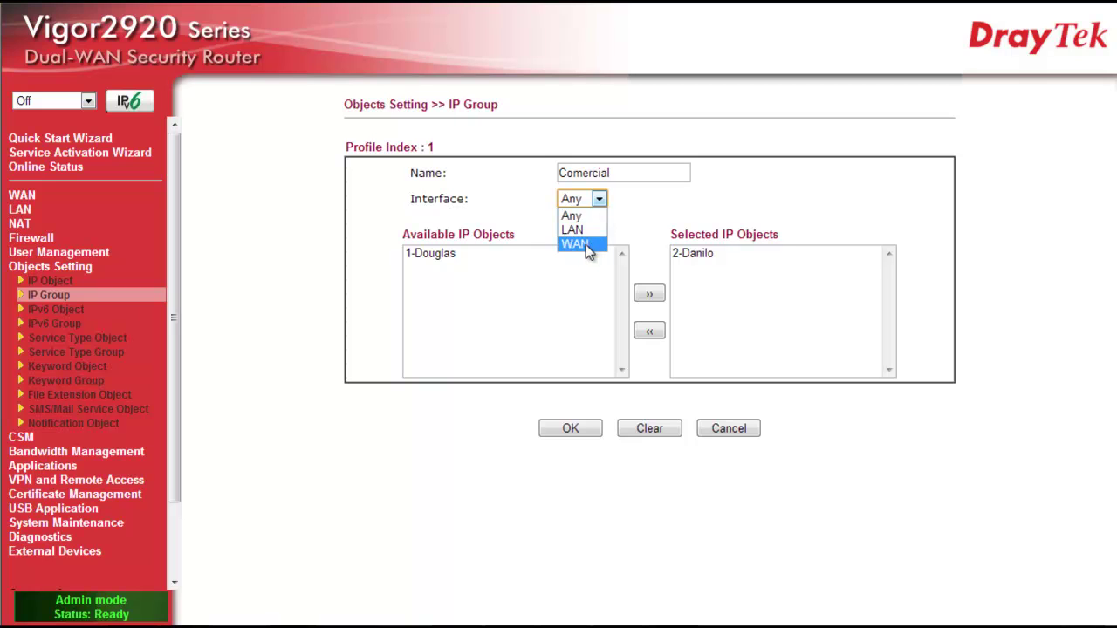
# Try adding IP object 1 to the Comercial group's selected objects and removing it again, twice
pyautogui.click(443, 259)
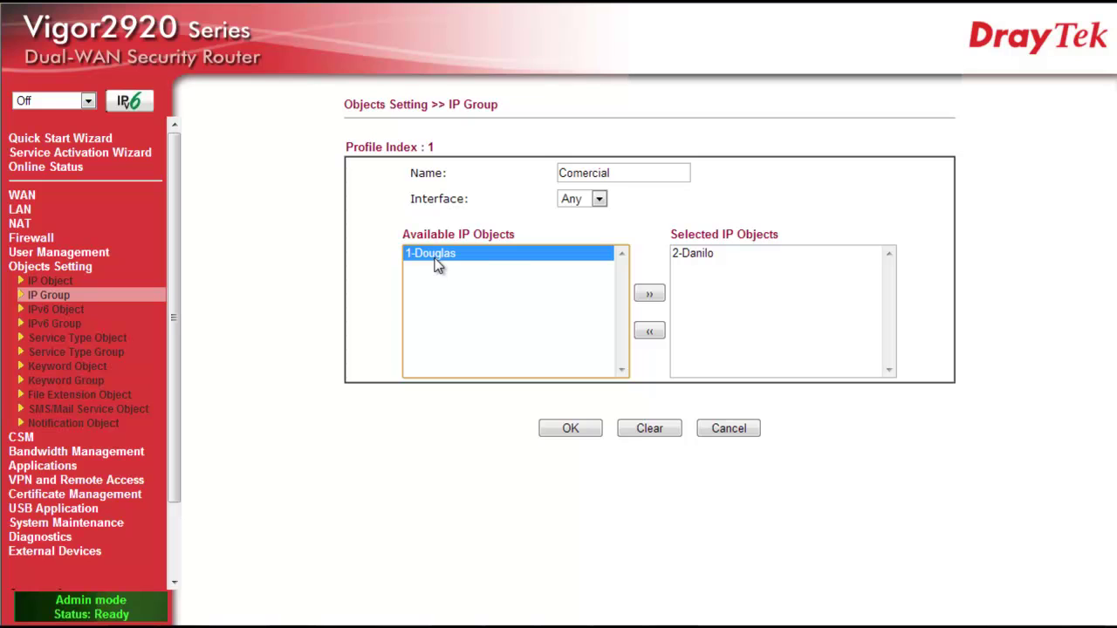
pyautogui.click(649, 295)
pyautogui.click(712, 256)
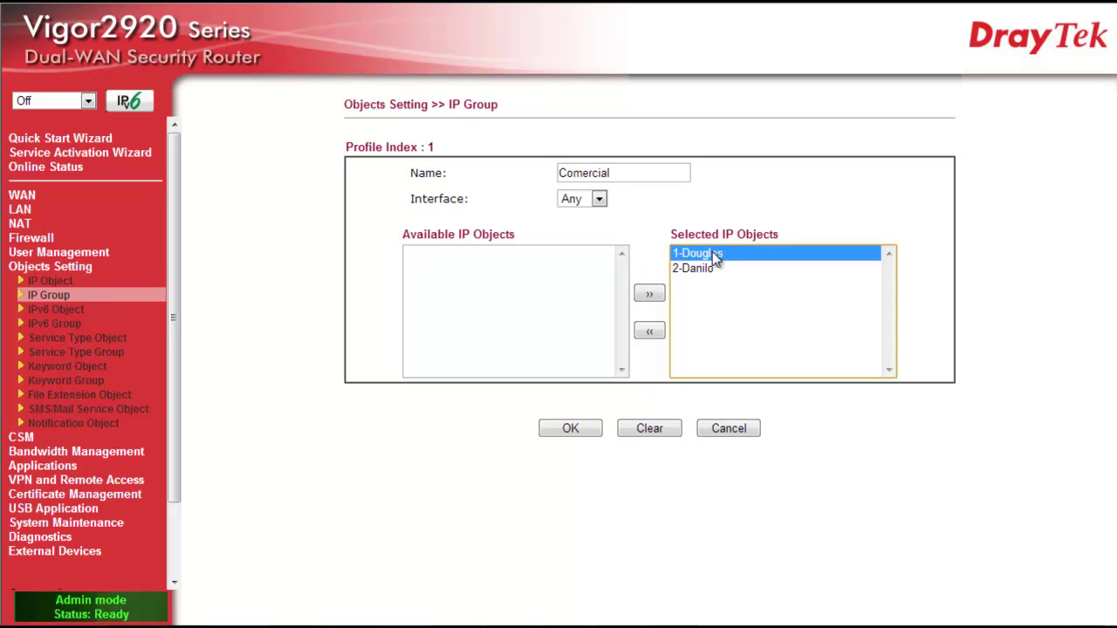
pyautogui.click(649, 331)
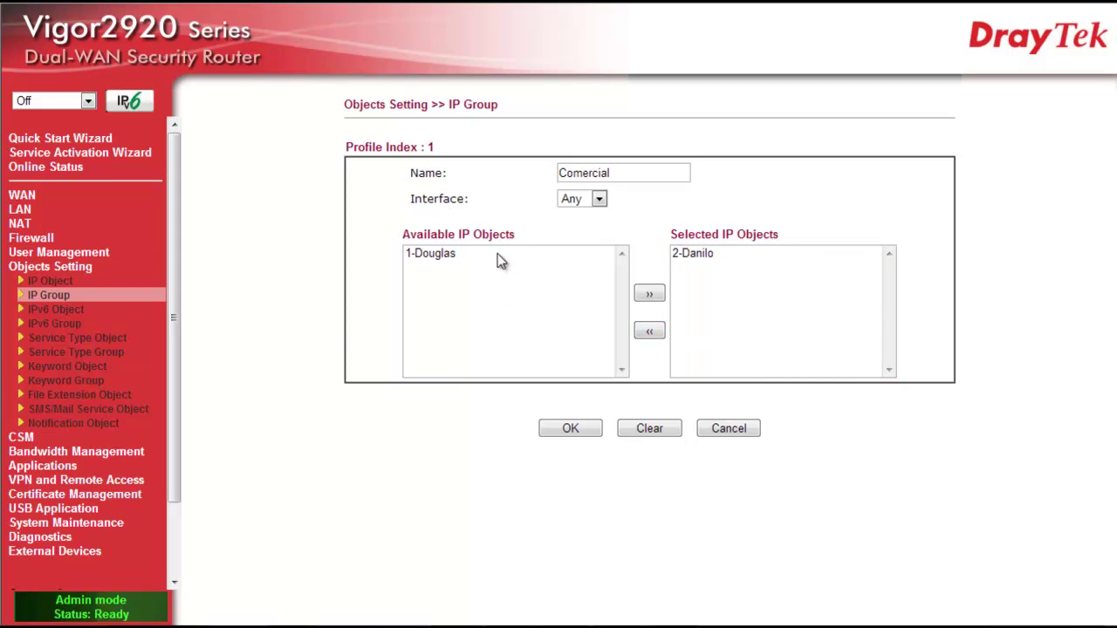
pyautogui.click(500, 255)
pyautogui.click(651, 295)
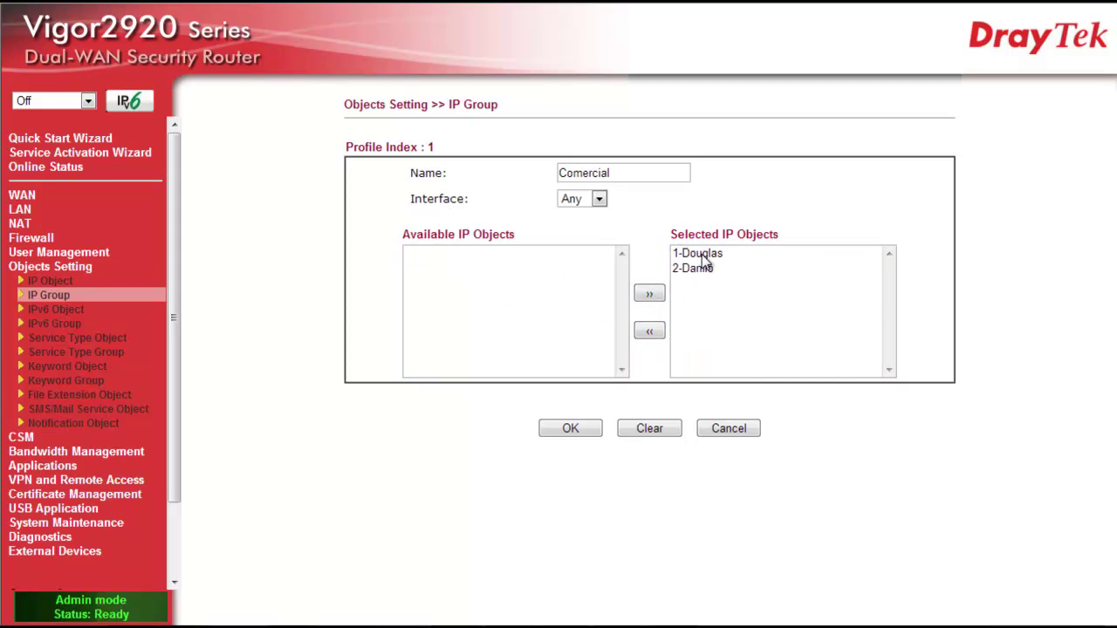
pyautogui.click(704, 255)
pyautogui.click(648, 333)
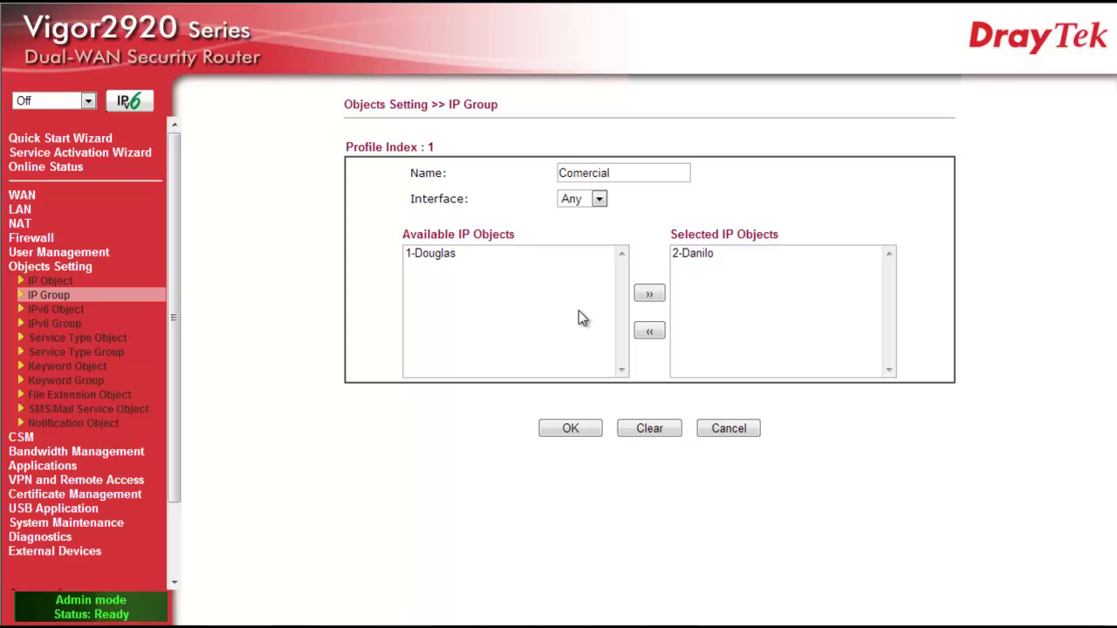
# Add IP object 1 to the Comercial group's selected objects and save the group
pyautogui.click(508, 252)
pyautogui.click(644, 295)
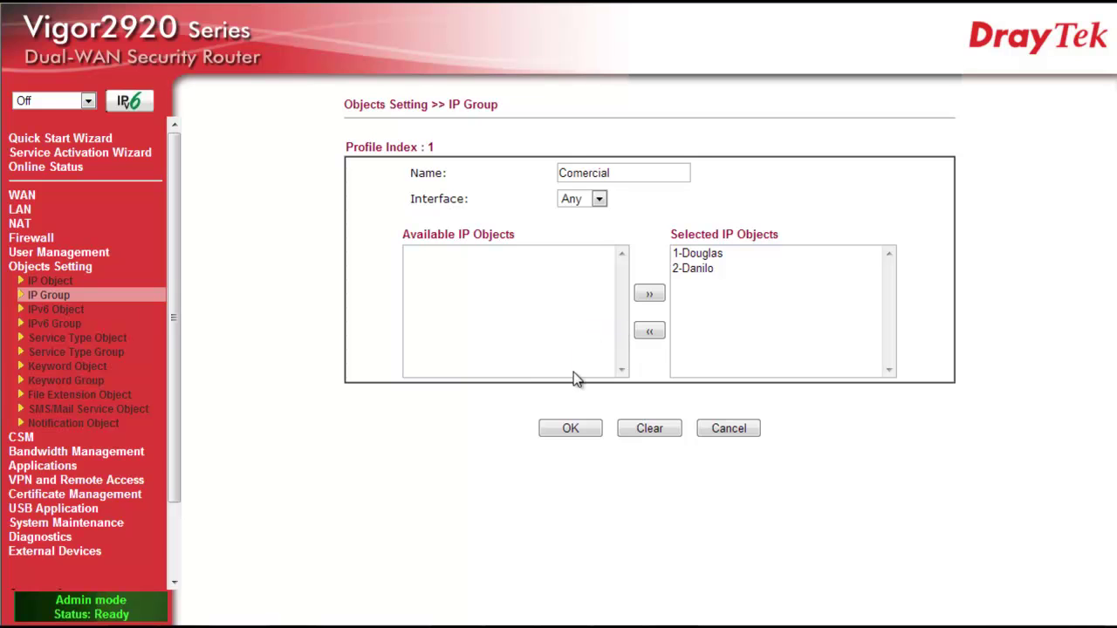
pyautogui.click(572, 430)
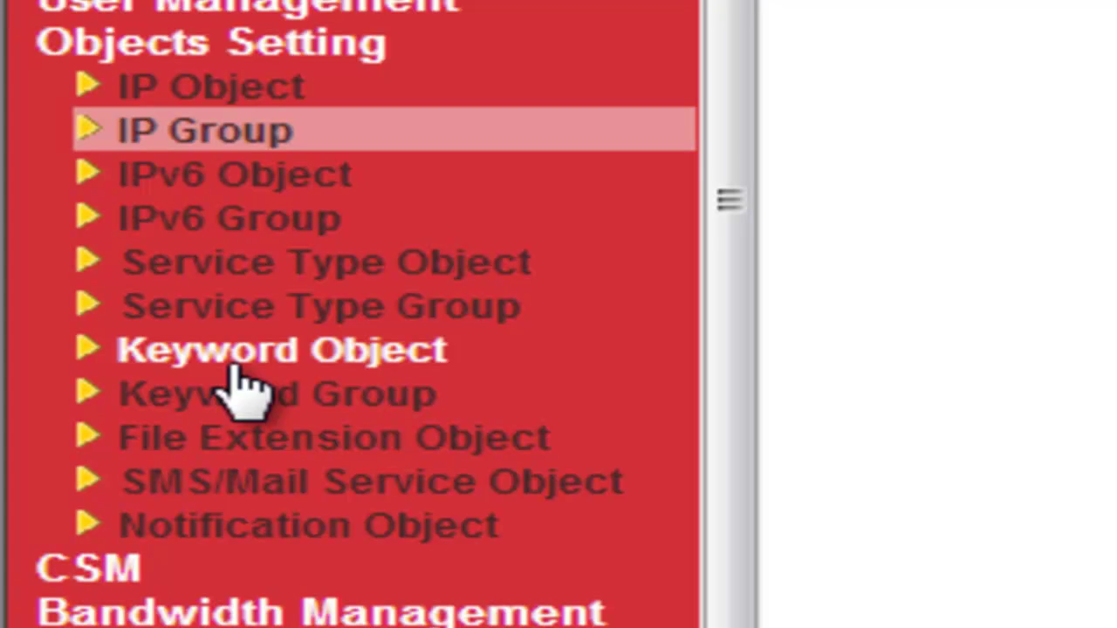
# Open the MidiaSocial keyword object and examine its name and each word in its contents
pyautogui.click(234, 365)
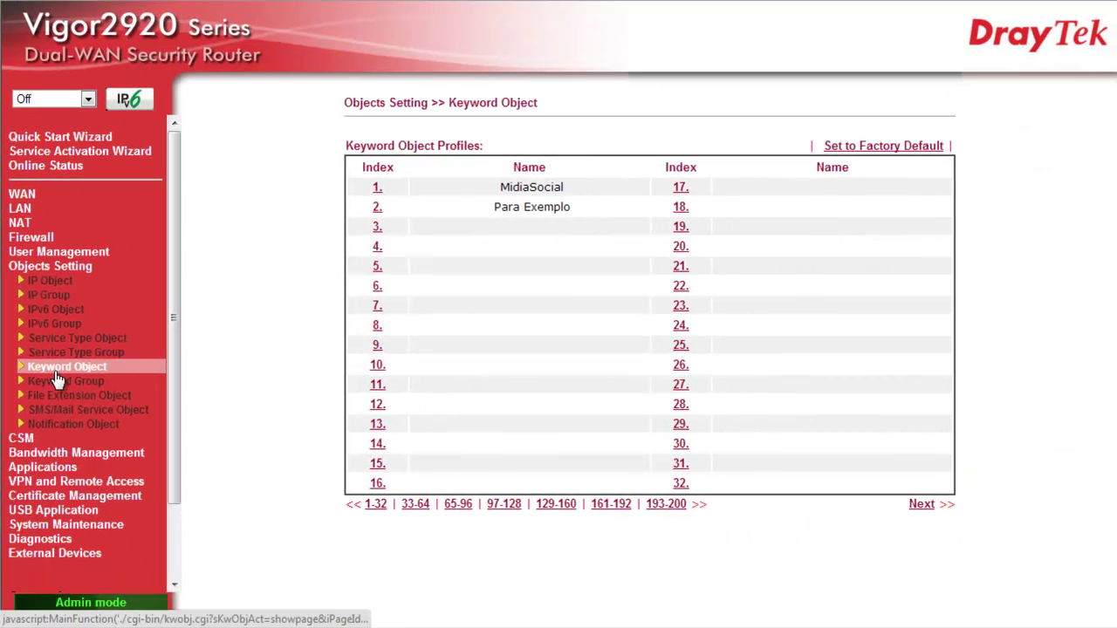
pyautogui.click(378, 194)
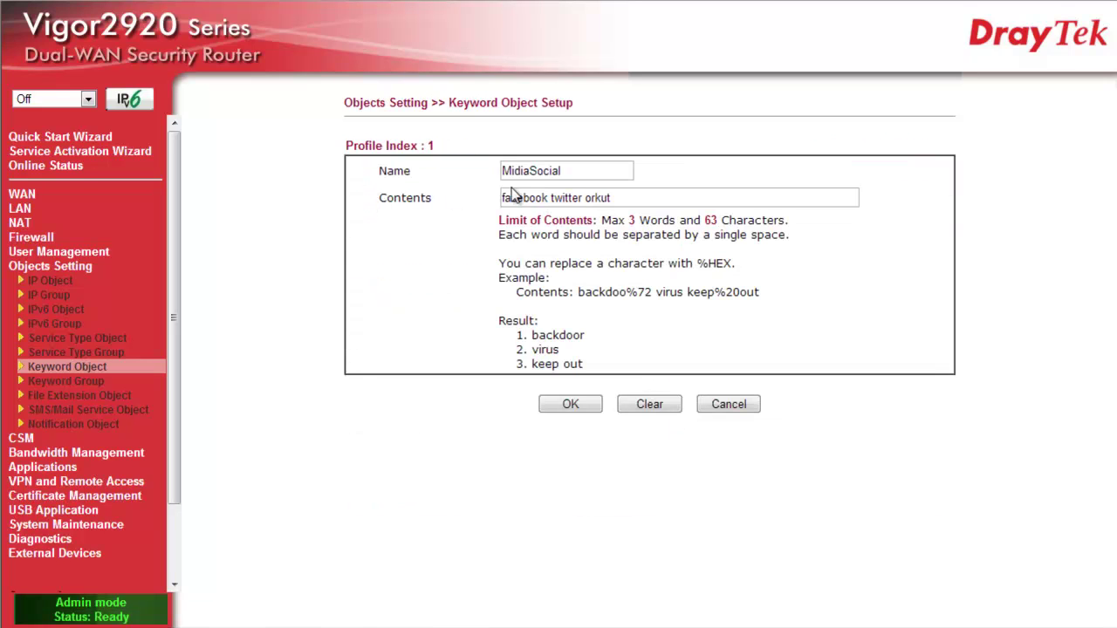
pyautogui.moveTo(581, 169); pyautogui.dragTo(427, 177)
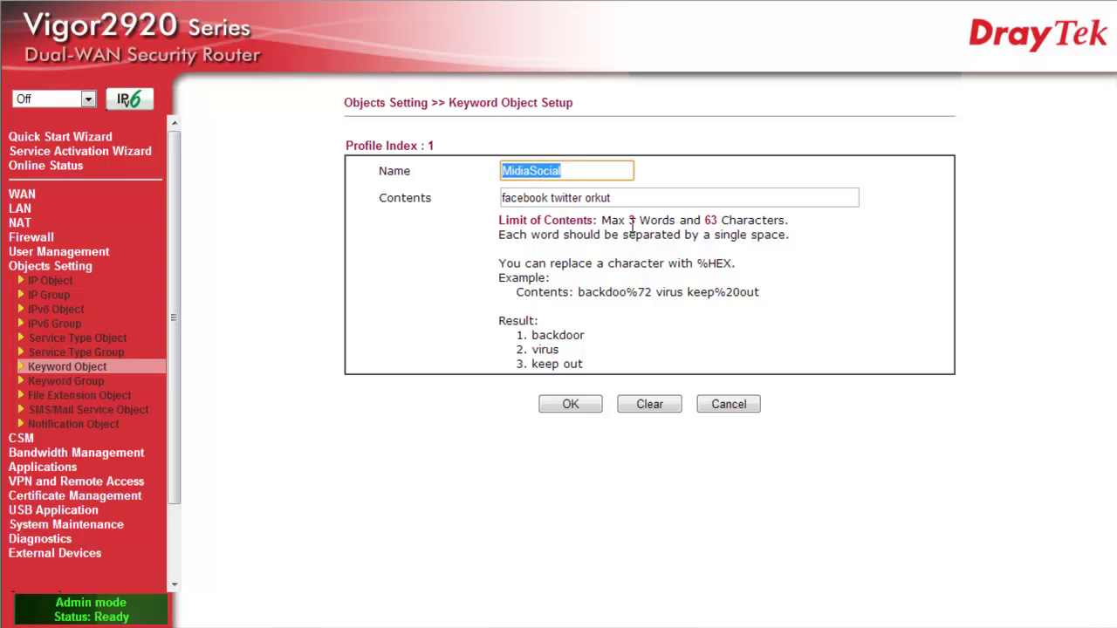
pyautogui.moveTo(624, 198); pyautogui.dragTo(369, 203)
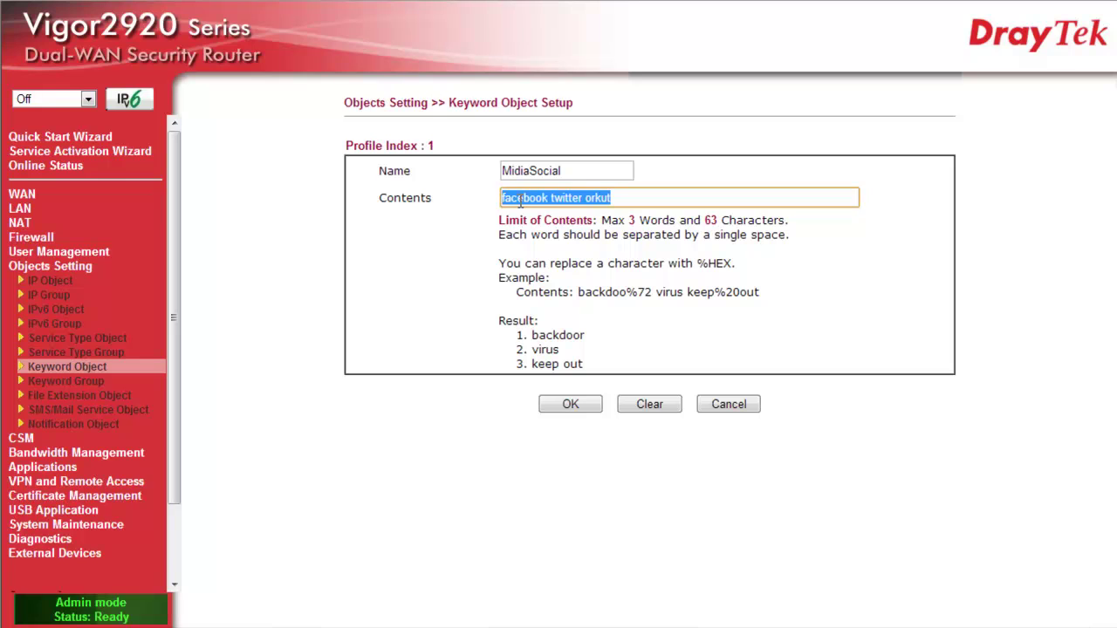
pyautogui.doubleClick(520, 199)
pyautogui.doubleClick(561, 199)
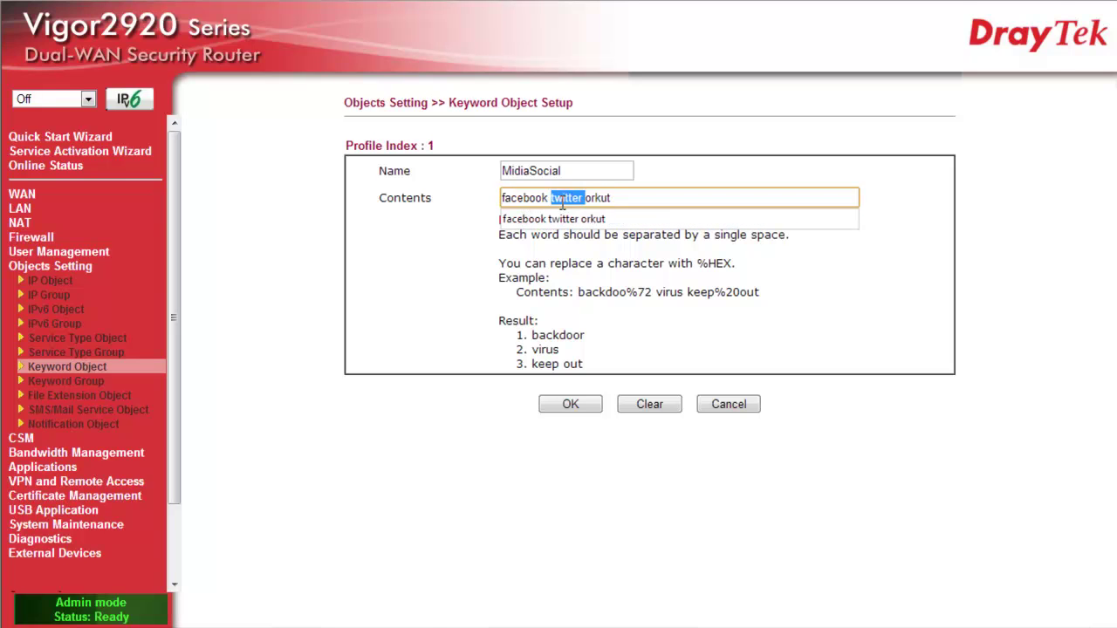
pyautogui.doubleClick(593, 199)
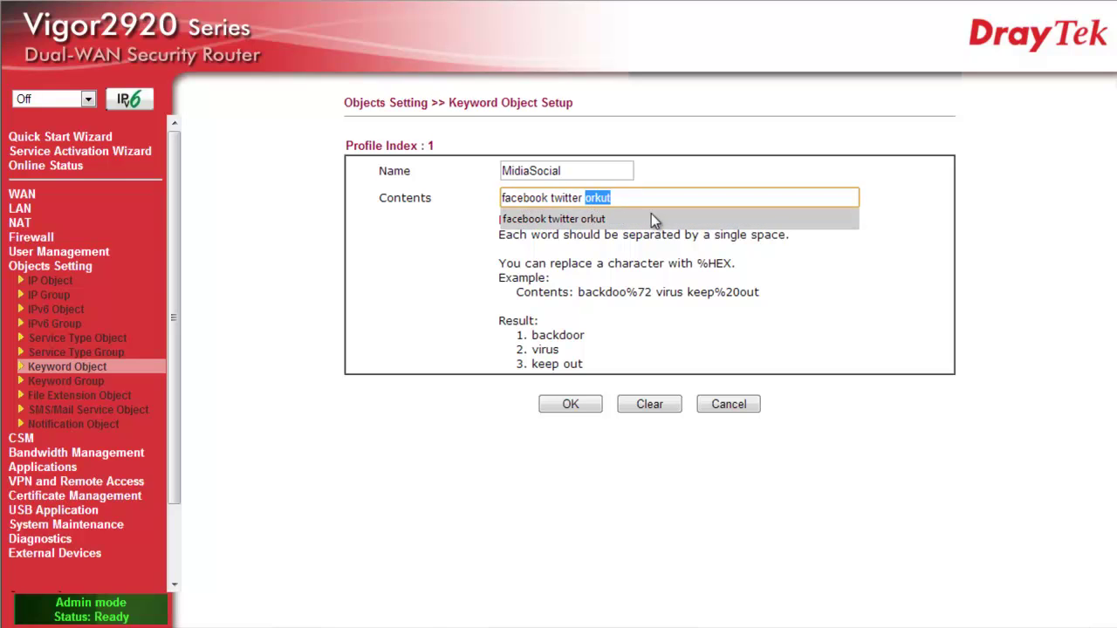
pyautogui.click(723, 300)
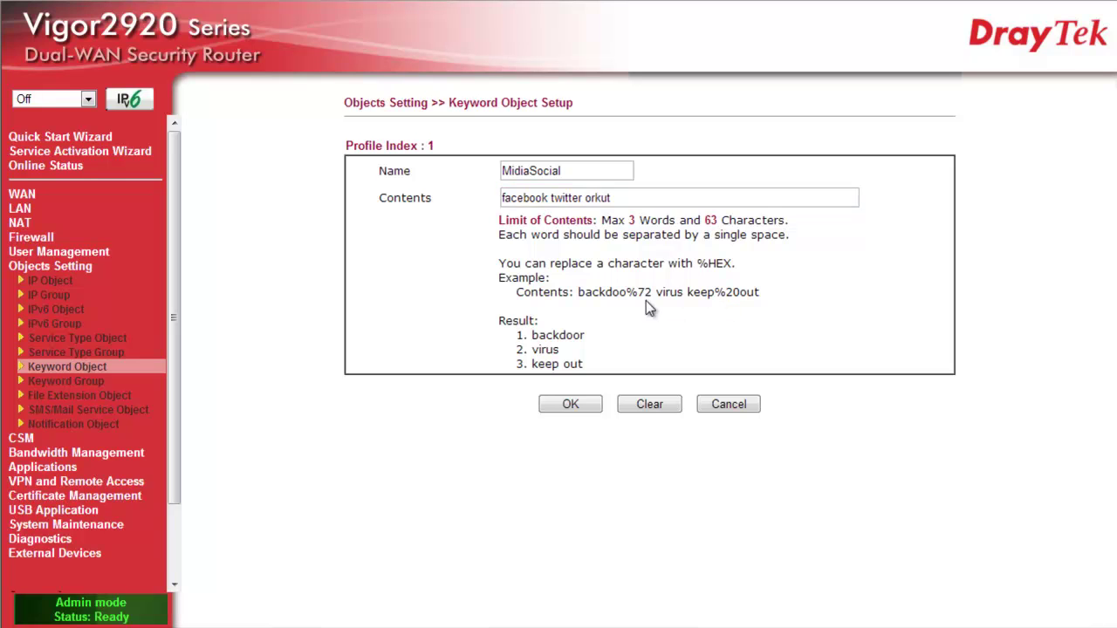
# Review the keyword contents limits and the %HEX replacement rule, and save the MidiaSocial keyword object
pyautogui.moveTo(602, 220); pyautogui.dragTo(500, 234)
pyautogui.moveTo(701, 220); pyautogui.dragTo(724, 220)
pyautogui.click(500, 269)
pyautogui.moveTo(498, 267); pyautogui.dragTo(735, 264)
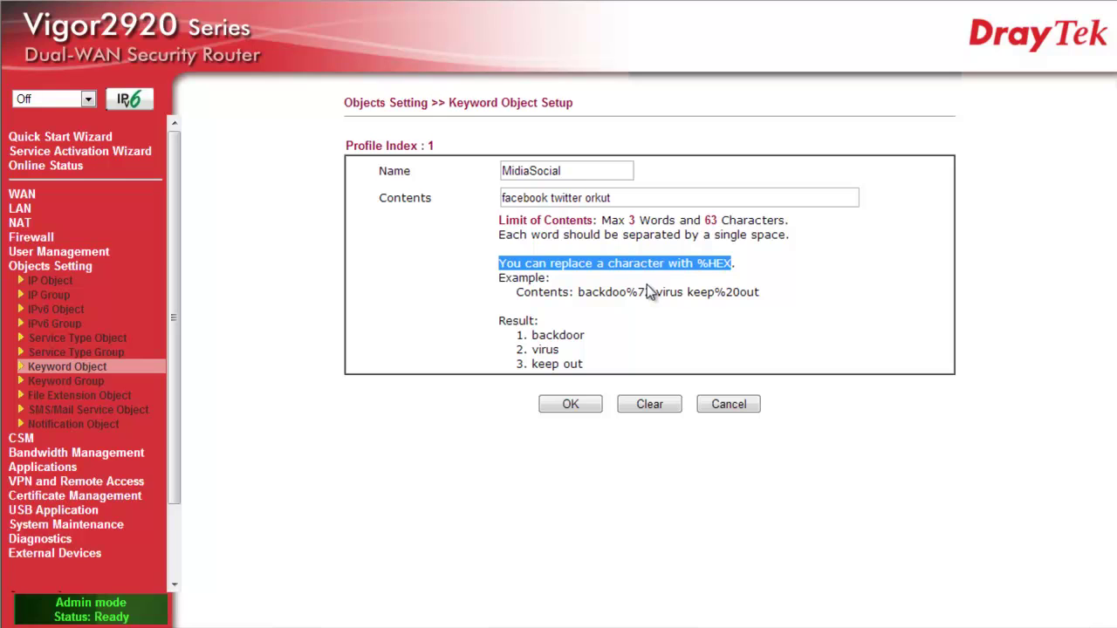
pyautogui.click(528, 199)
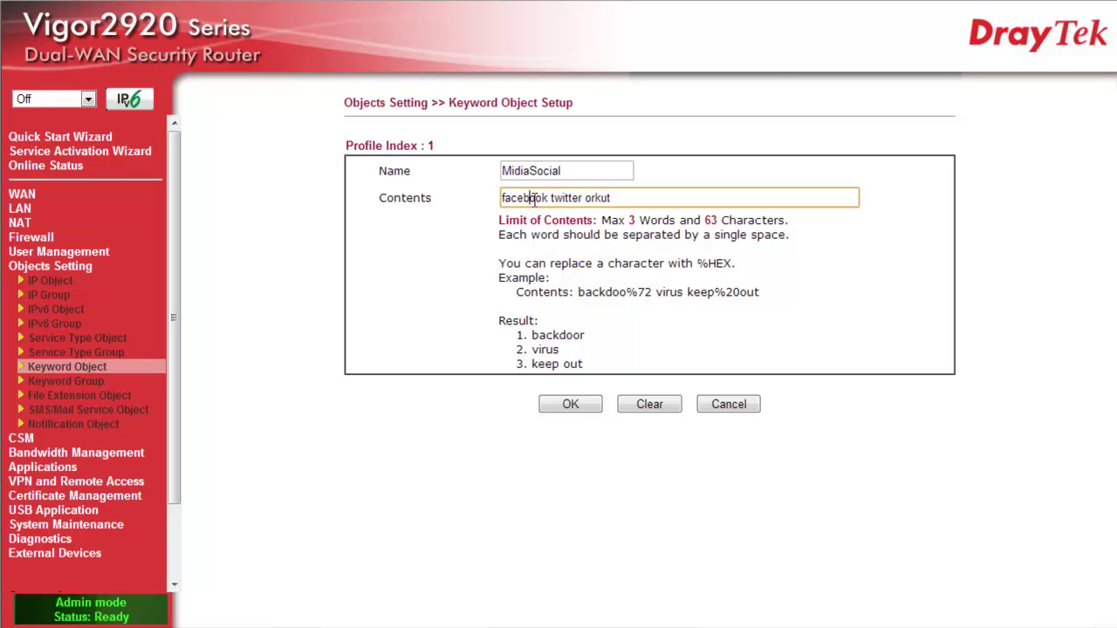
pyautogui.click(563, 197)
pyautogui.click(653, 288)
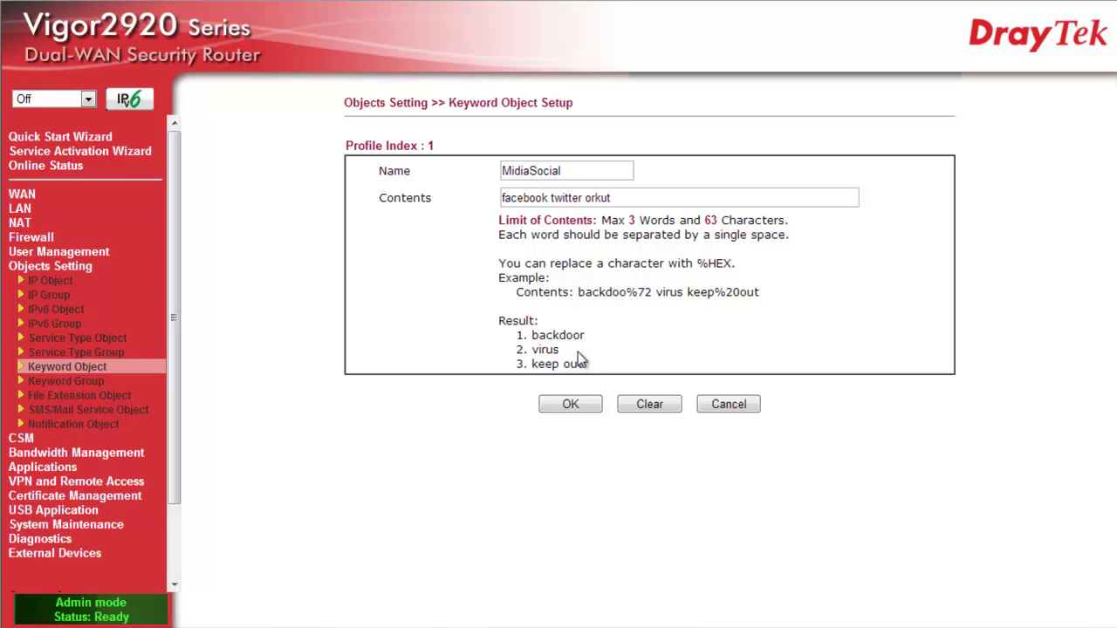
pyautogui.click(573, 403)
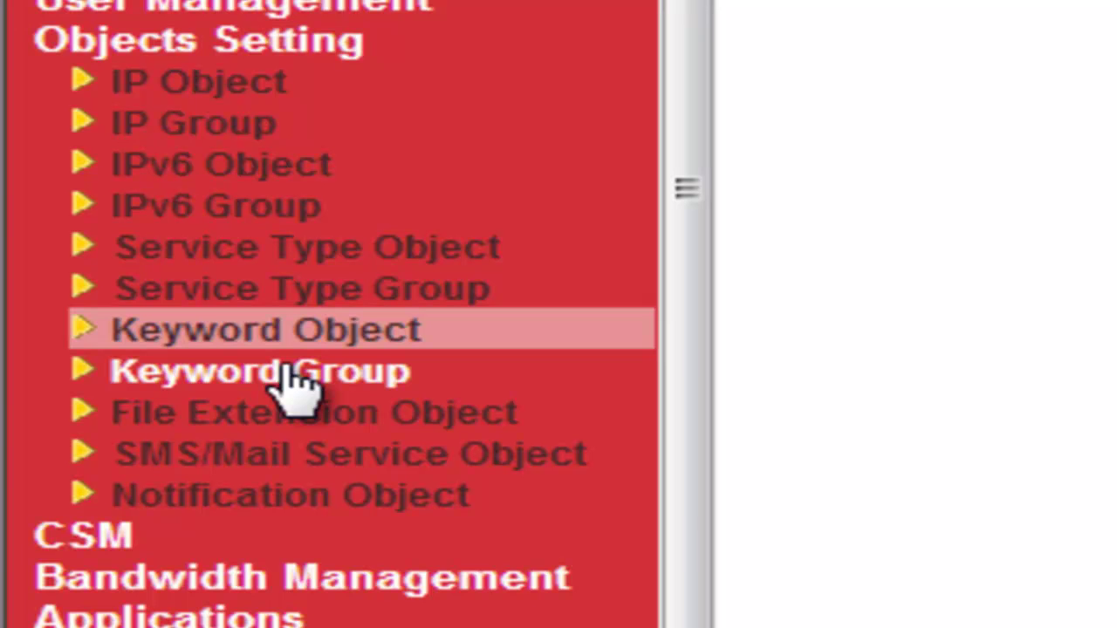
# Open the MidiasSociais keyword group profile and review its name
pyautogui.click(289, 371)
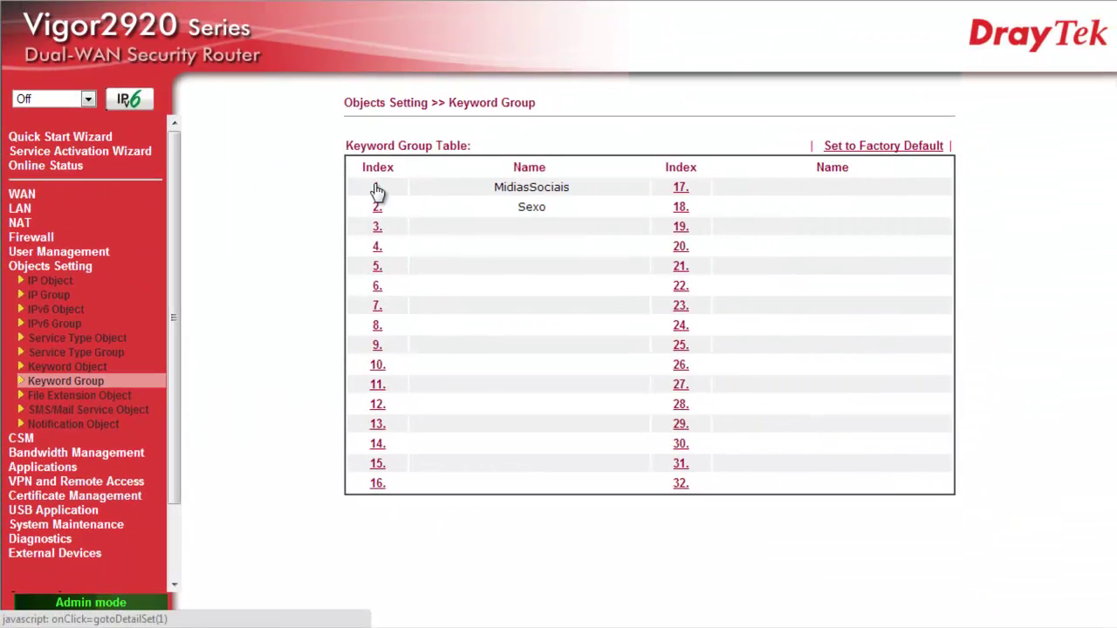
pyautogui.click(377, 189)
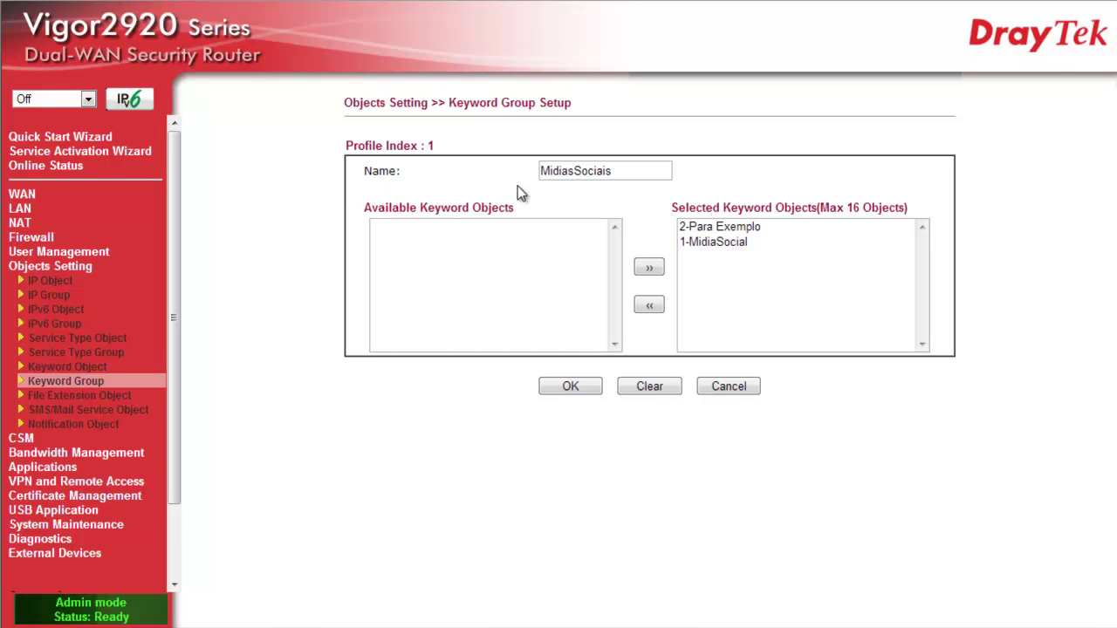
pyautogui.moveTo(618, 167); pyautogui.dragTo(460, 169)
# Try removing Para Exemplo from the group's selected keyword objects, add it back, and check both selected entries
pyautogui.click(748, 226)
pyautogui.click(649, 304)
pyautogui.click(526, 236)
pyautogui.click(649, 267)
pyautogui.click(731, 231)
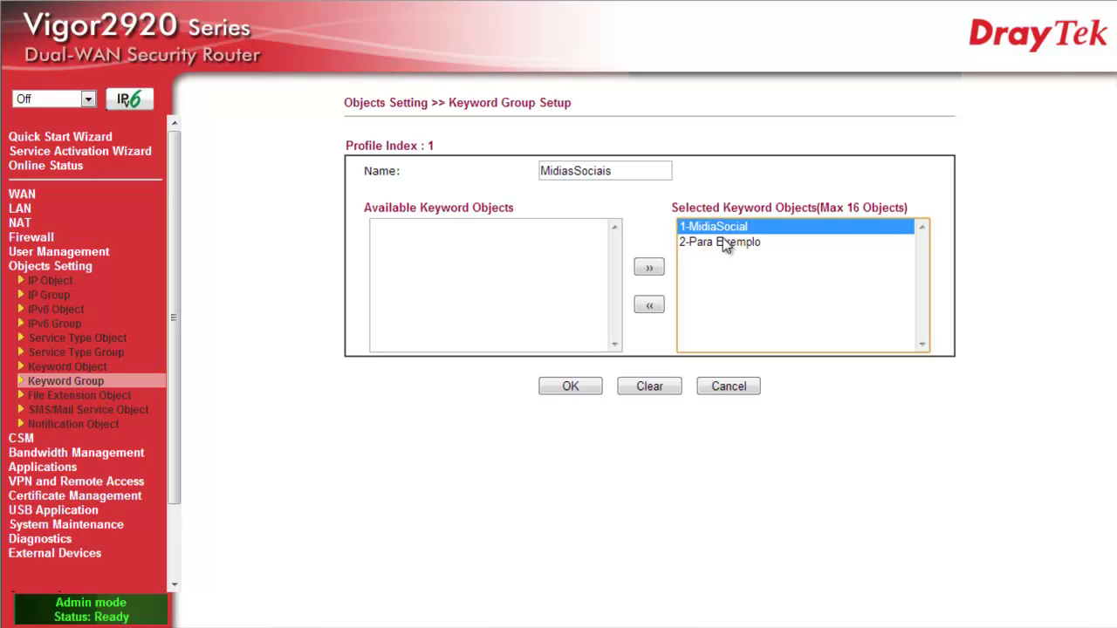
pyautogui.click(724, 242)
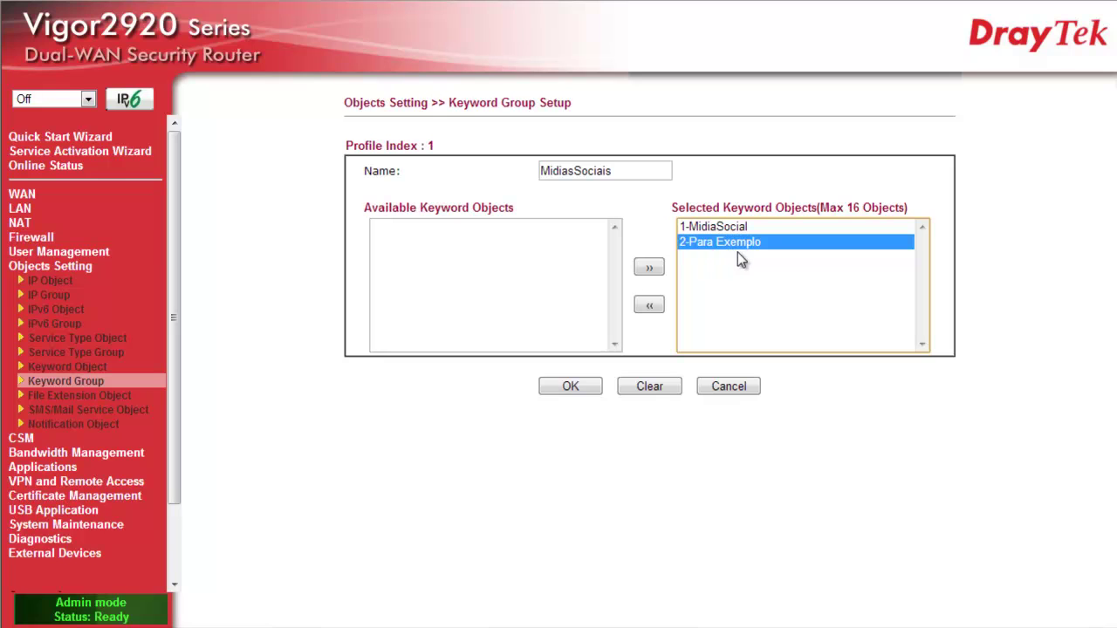
# Save the MidiasSociais keyword group and open the imag file extension profile to review its name
pyautogui.click(585, 385)
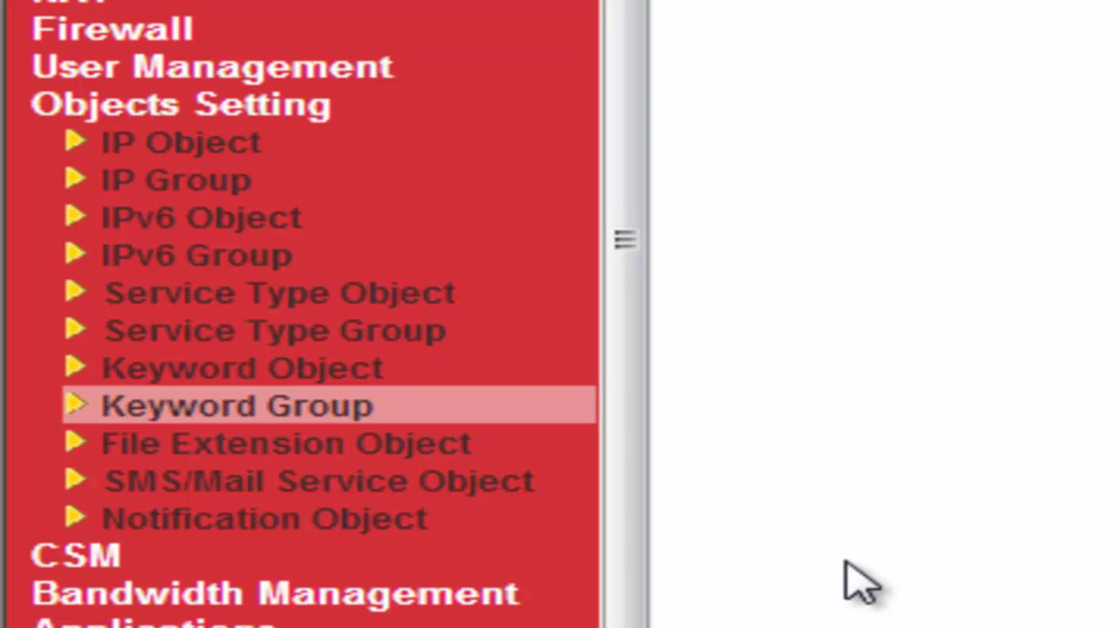
pyautogui.click(424, 456)
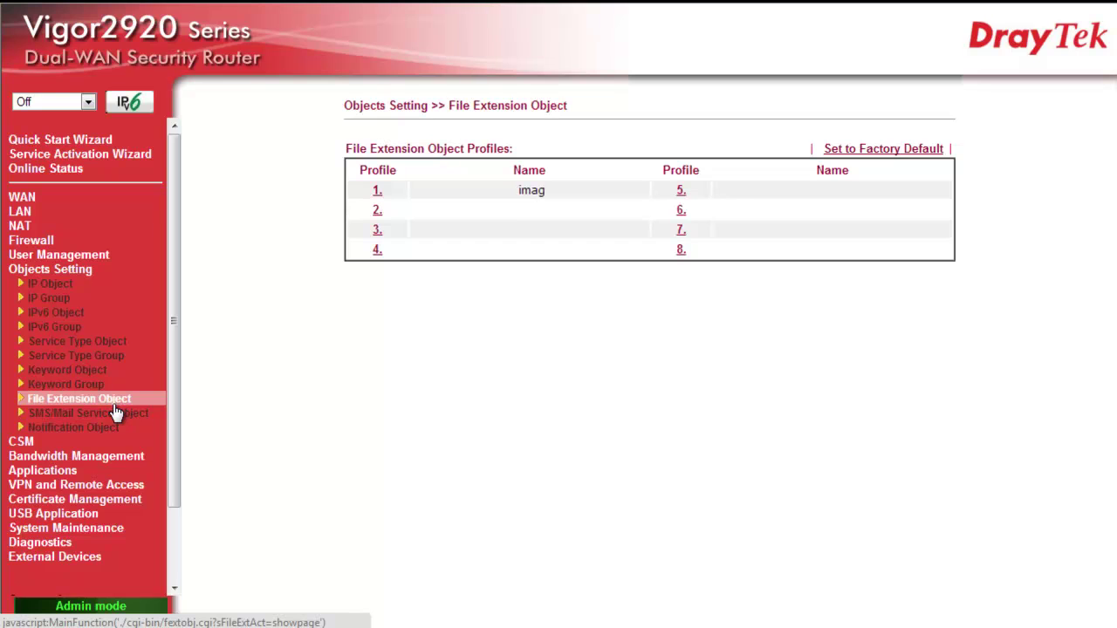
pyautogui.click(377, 192)
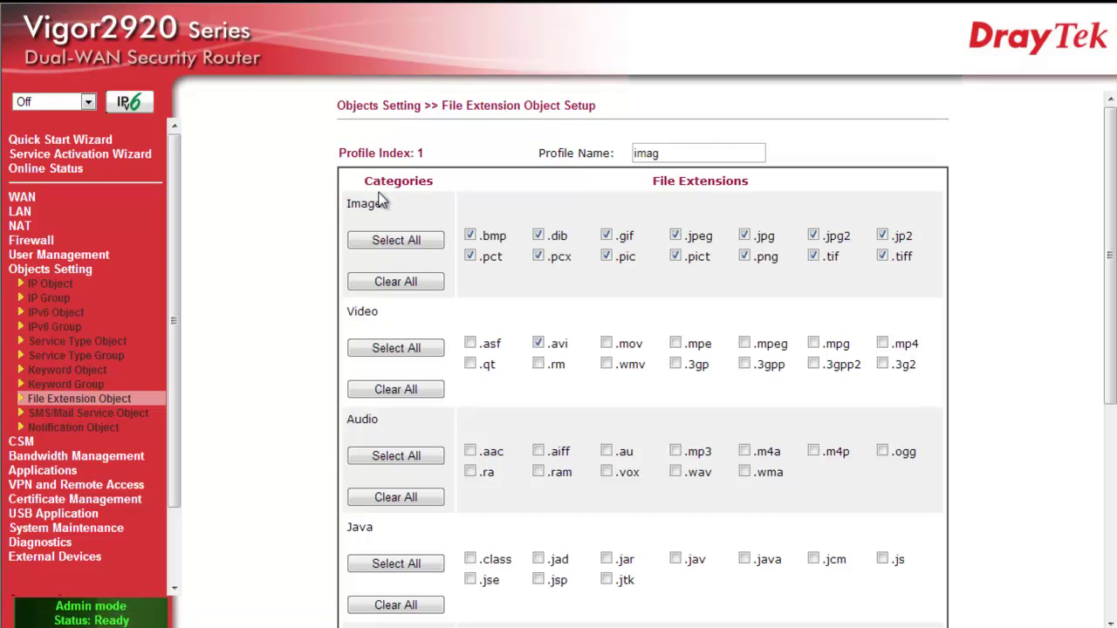
pyautogui.moveTo(718, 153); pyautogui.dragTo(602, 155)
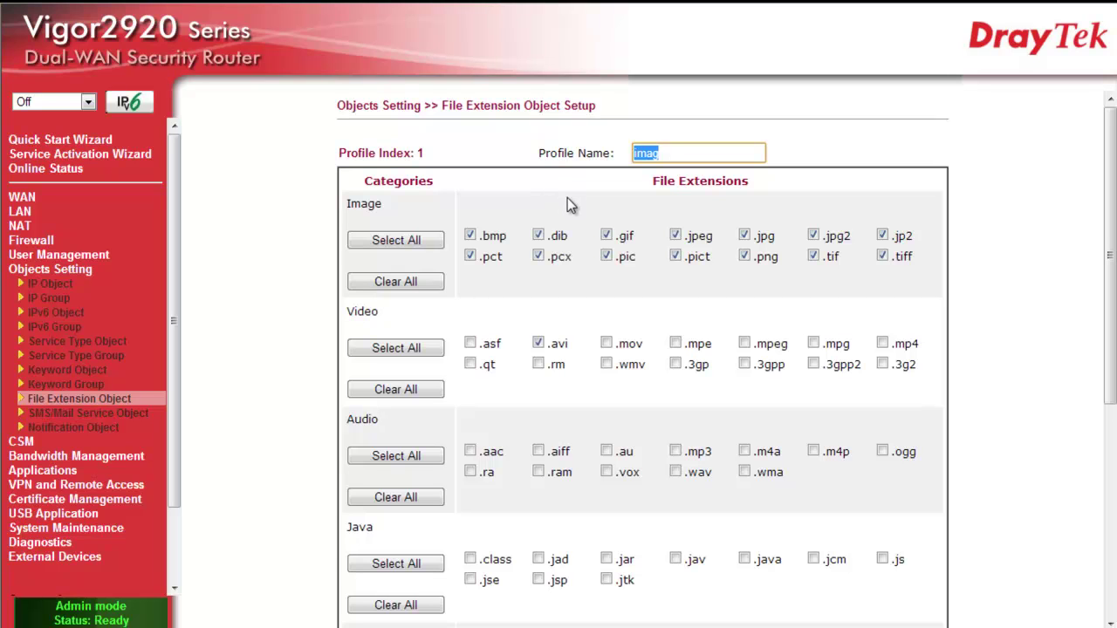
# Try selecting individual video extensions such as .asf, .mov and .mpe, and selecting then clearing the whole Video category
pyautogui.click(476, 345)
pyautogui.click(607, 343)
pyautogui.click(677, 344)
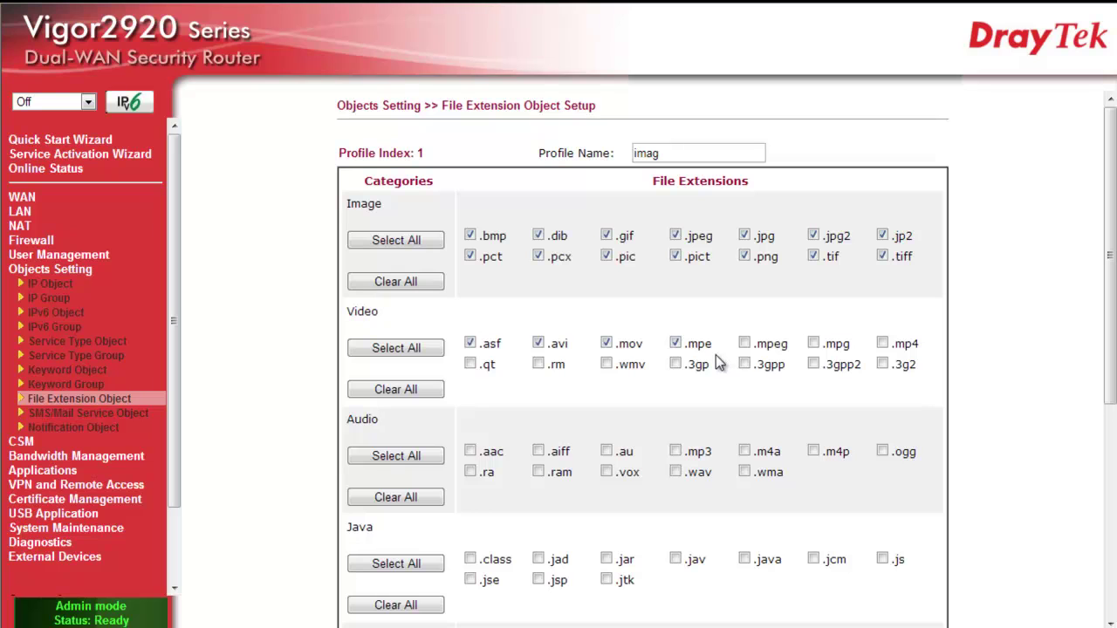
pyautogui.click(677, 365)
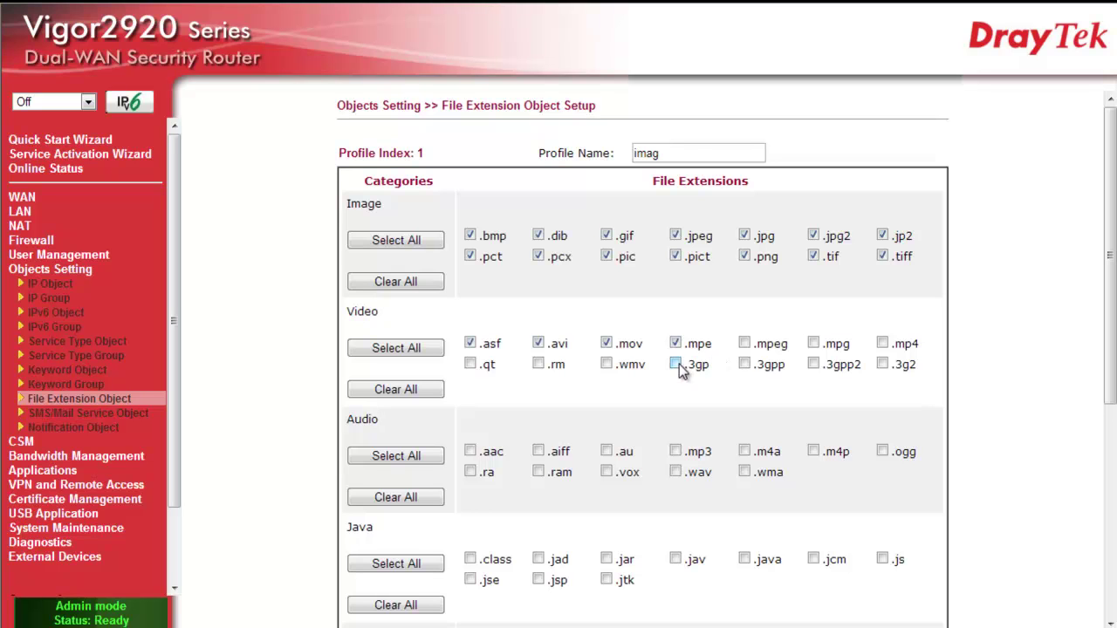
pyautogui.click(743, 364)
pyautogui.click(441, 353)
pyautogui.click(434, 391)
pyautogui.moveTo(927, 330); pyautogui.dragTo(916, 364)
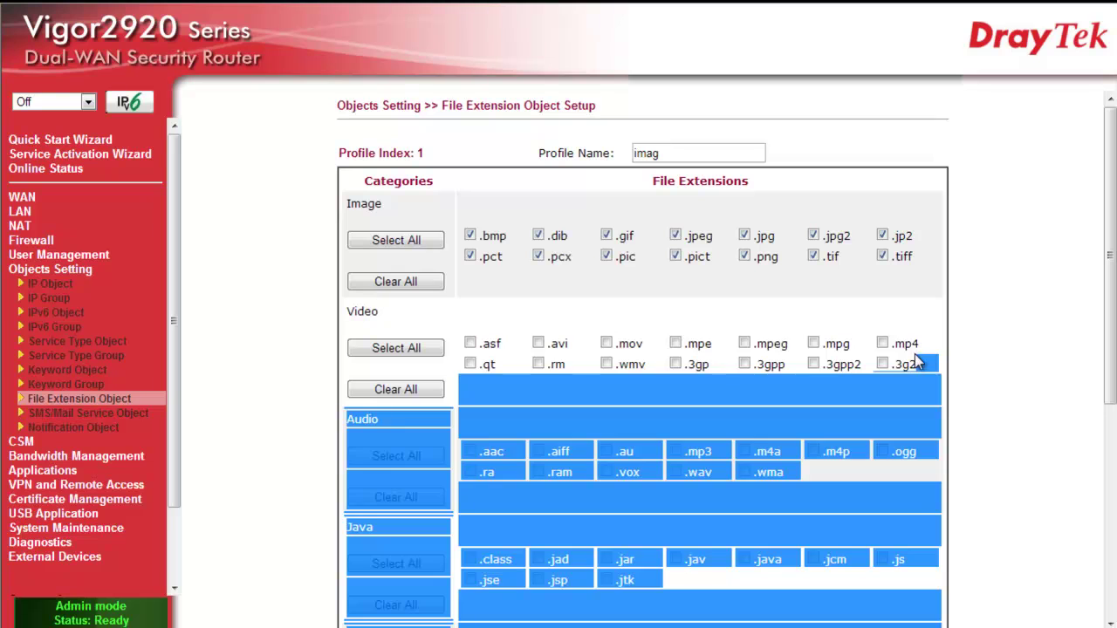
pyautogui.moveTo(644, 343); pyautogui.dragTo(646, 365)
pyautogui.click(921, 359)
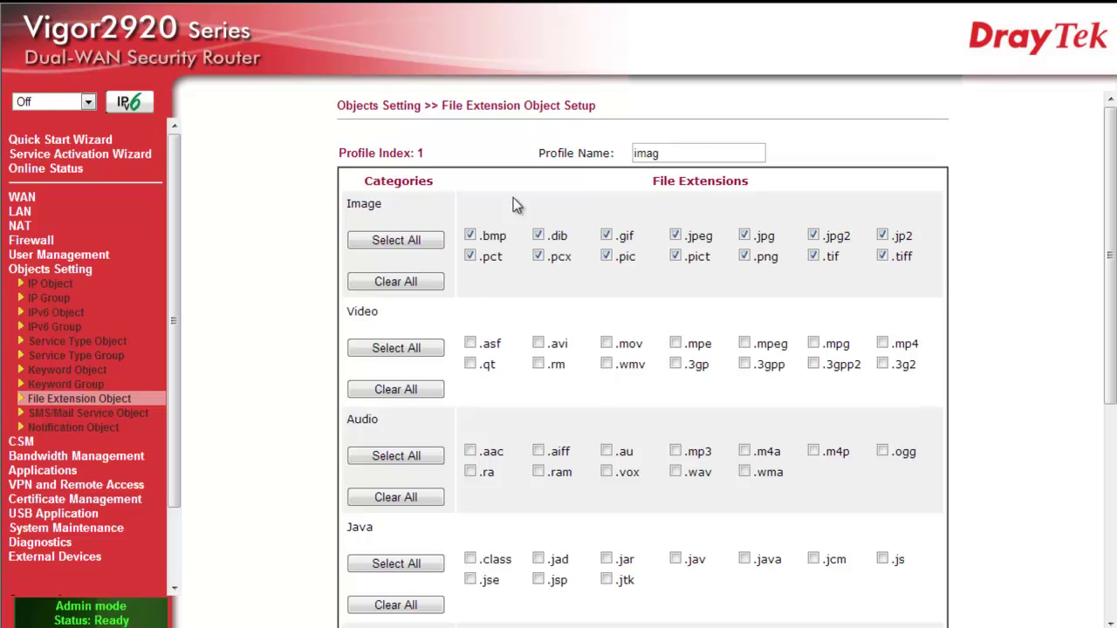
# Include the .avi video extension in the imag profile and save the file extension object
pyautogui.click(539, 343)
pyautogui.scroll(-5, 611, 261)
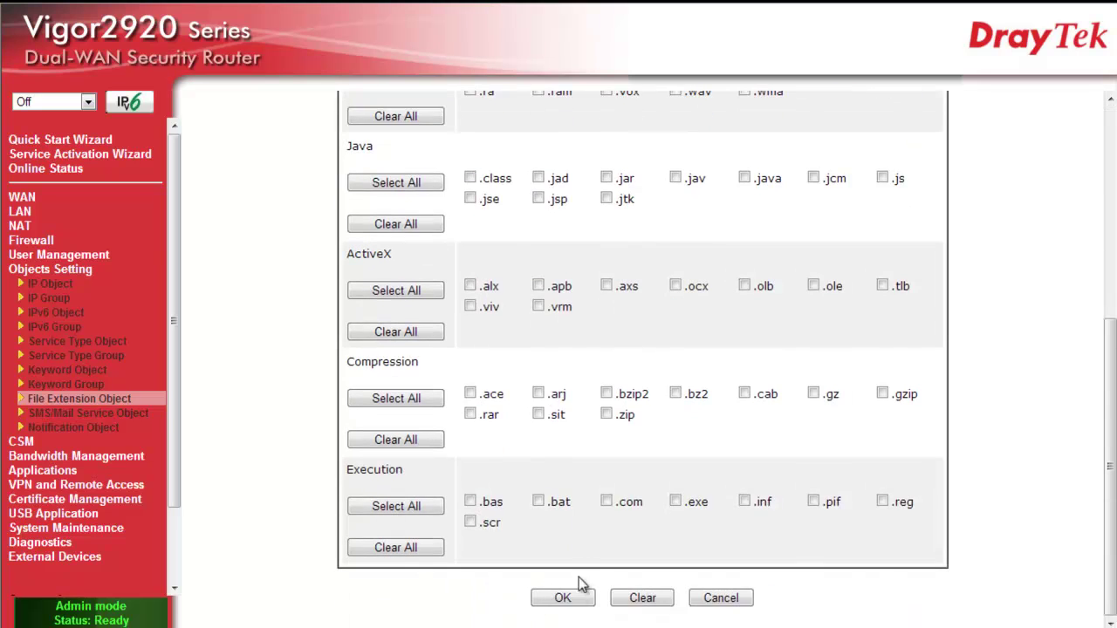
pyautogui.click(563, 597)
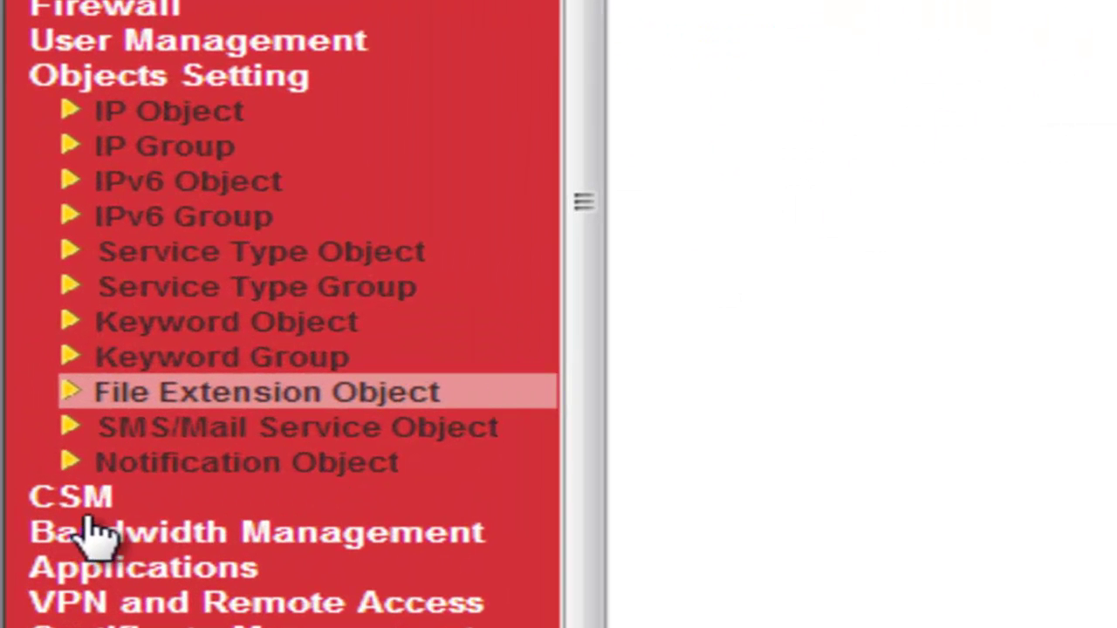
# Open the CSM URL content filter profiles and examine the administration message's blocked-page text
pyautogui.click(67, 480)
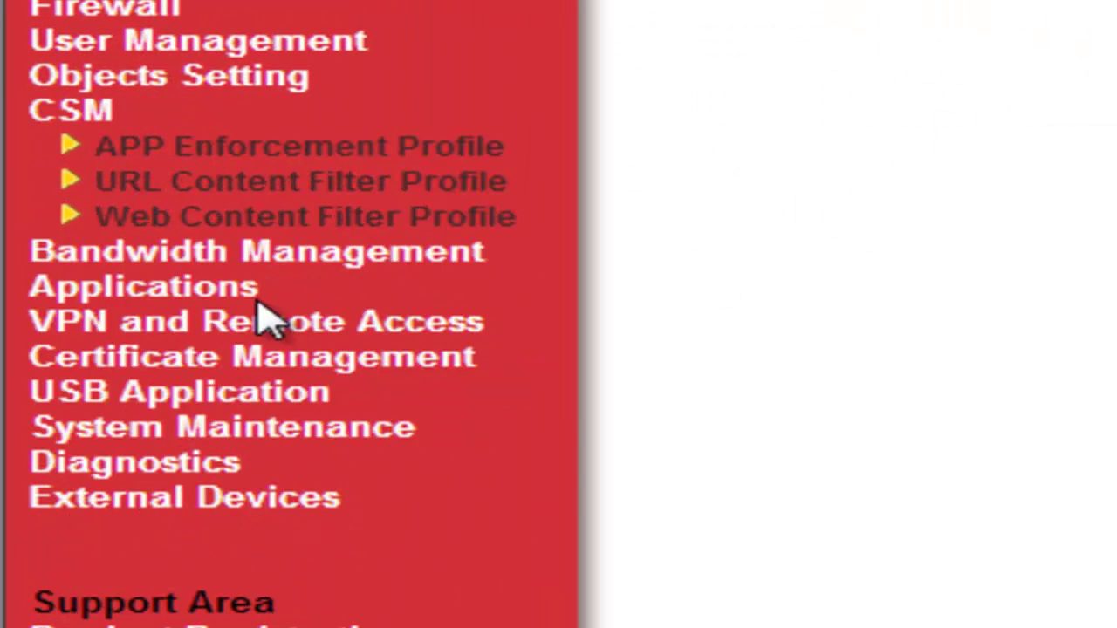
pyautogui.click(389, 181)
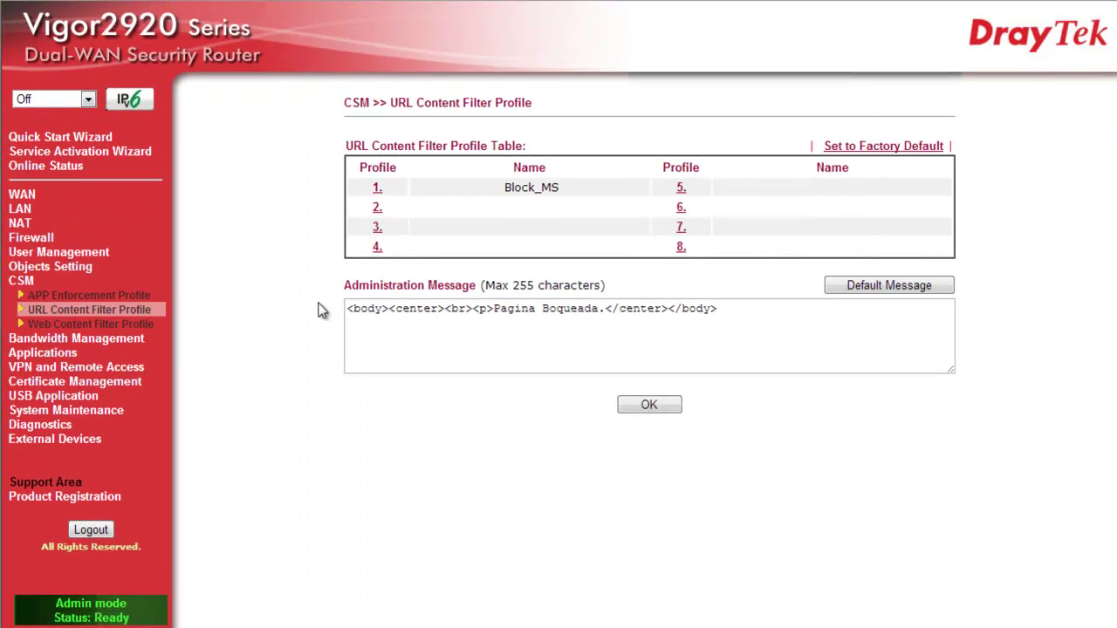
pyautogui.moveTo(343, 287); pyautogui.dragTo(474, 287)
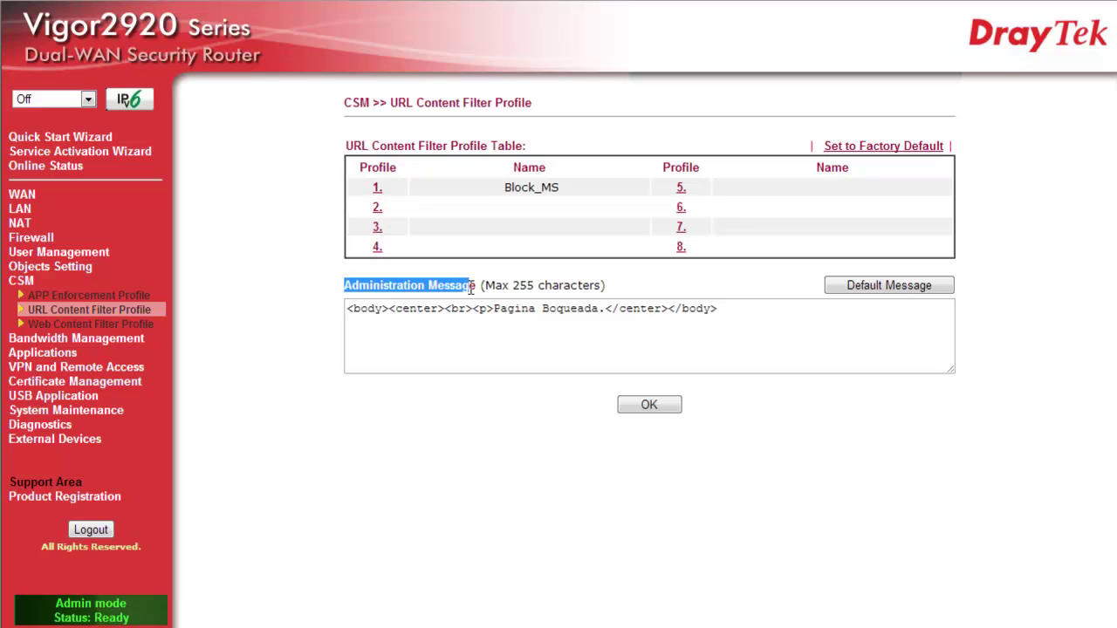
pyautogui.click(529, 309)
pyautogui.doubleClick(529, 309)
pyautogui.moveTo(599, 309); pyautogui.dragTo(495, 309)
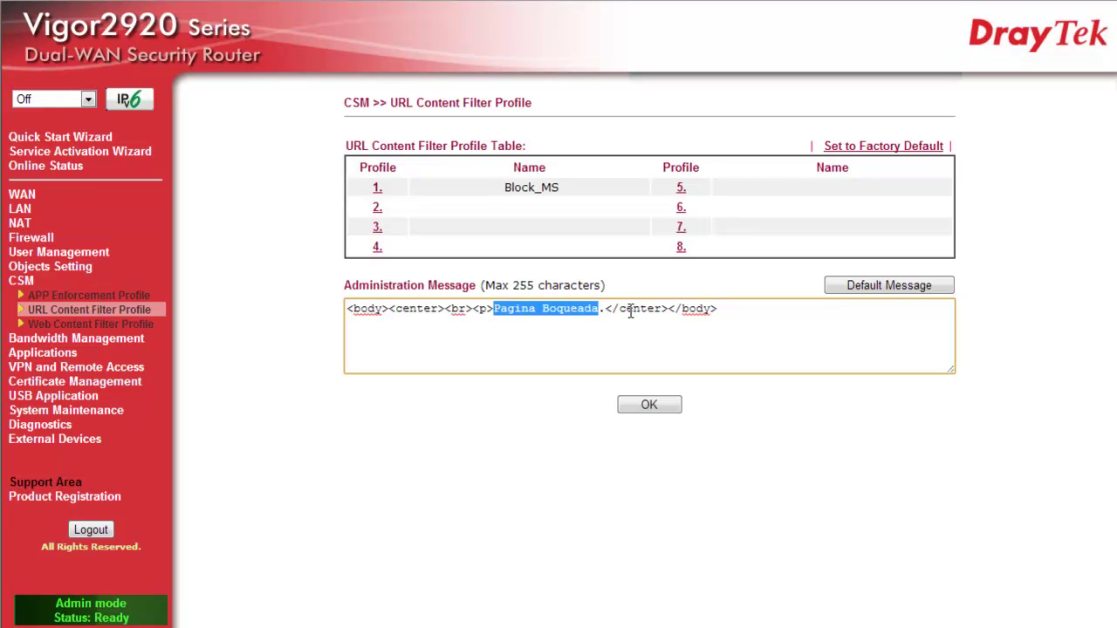
# Open the Block_MS profile and set its priority to Either : URL Access Control First with Log set to None
pyautogui.click(379, 189)
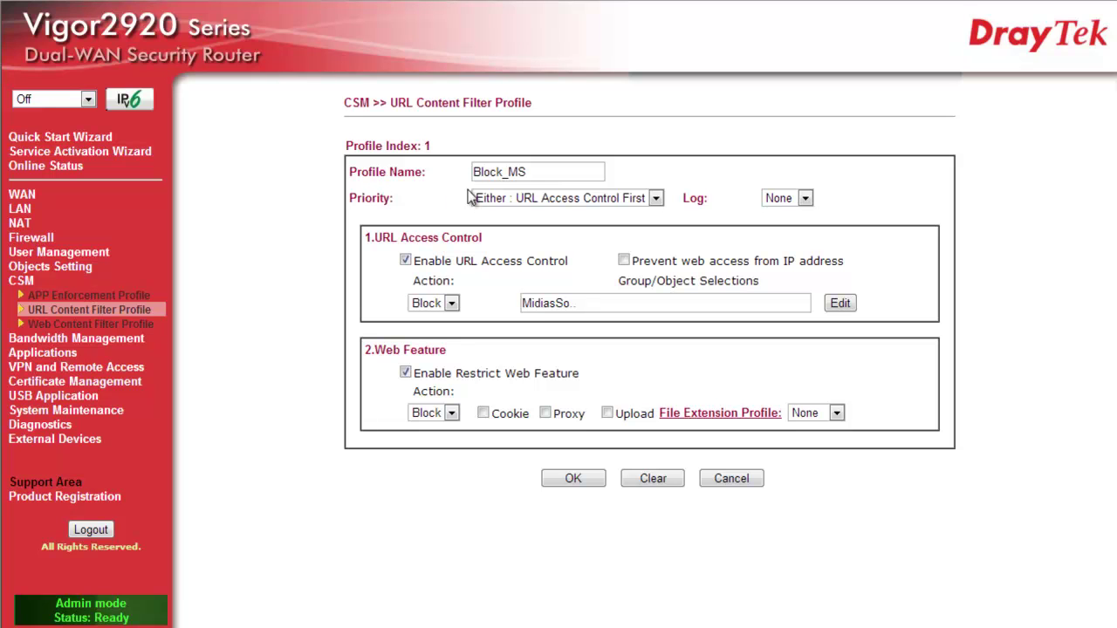
pyautogui.click(528, 200)
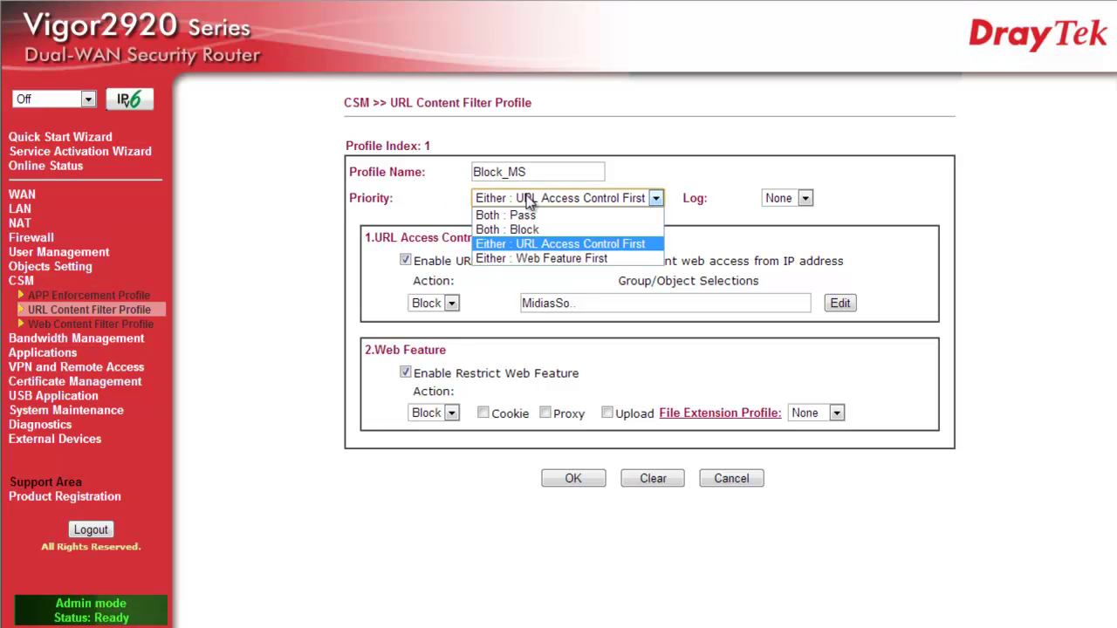
pyautogui.click(558, 244)
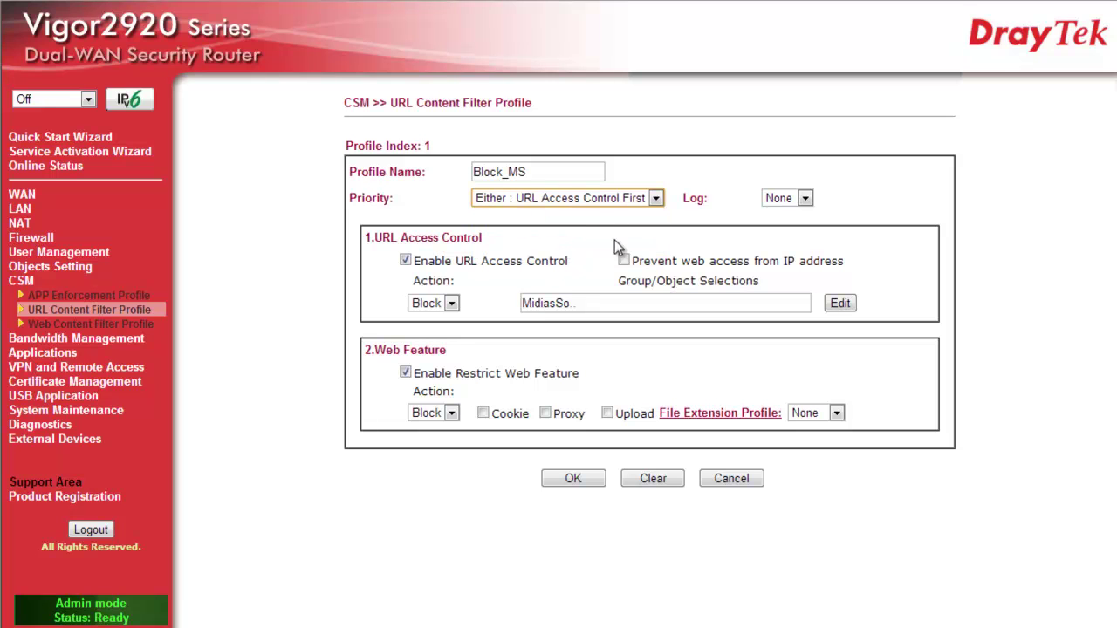
pyautogui.click(779, 198)
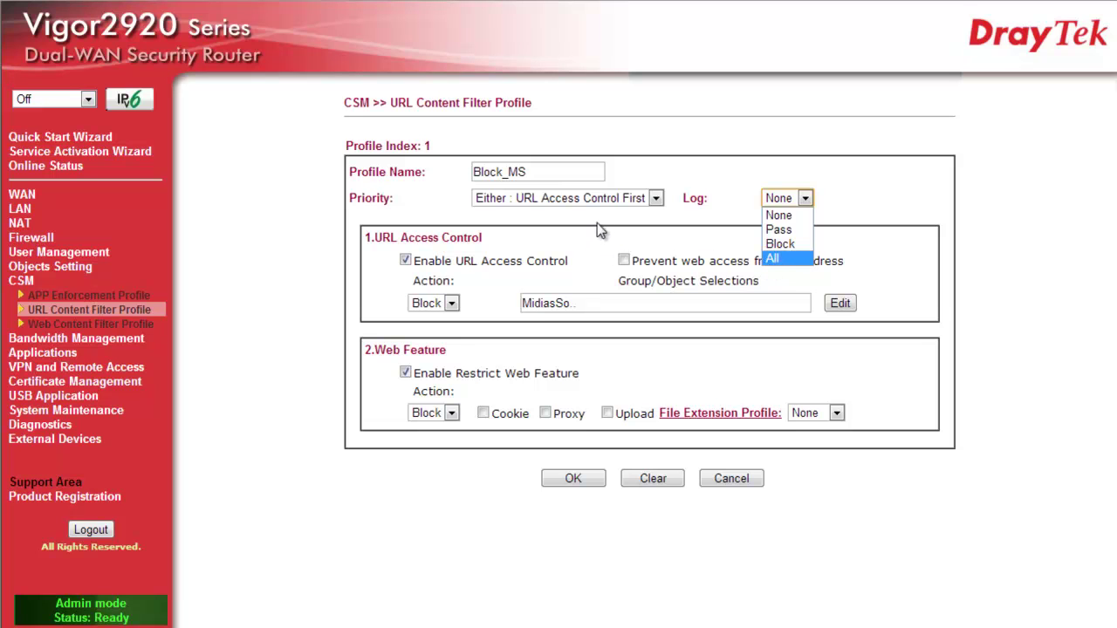
pyautogui.click(774, 214)
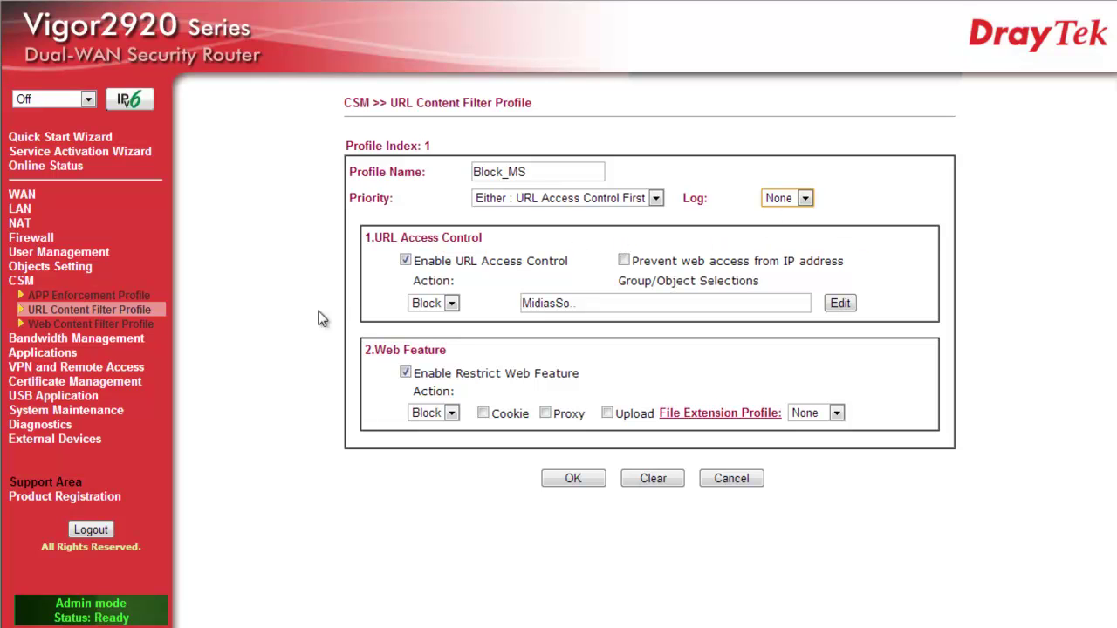
# Enable URL Access Control in the Block_MS profile and set its action to Block
pyautogui.click(406, 261)
pyautogui.click(408, 263)
pyautogui.click(433, 303)
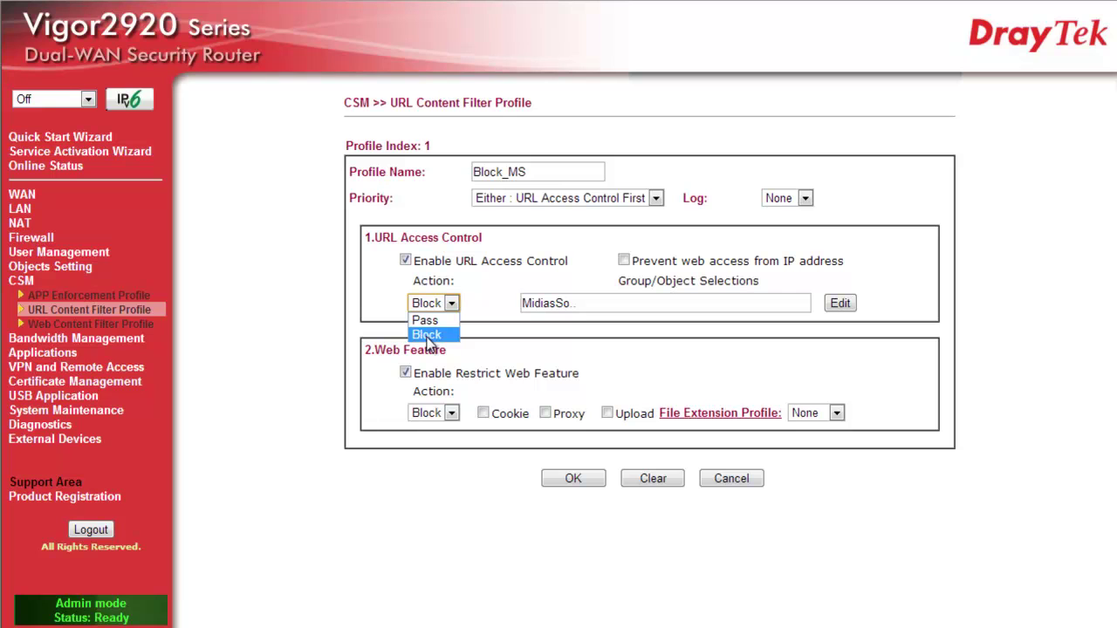
pyautogui.click(427, 336)
pyautogui.click(436, 308)
pyautogui.click(447, 335)
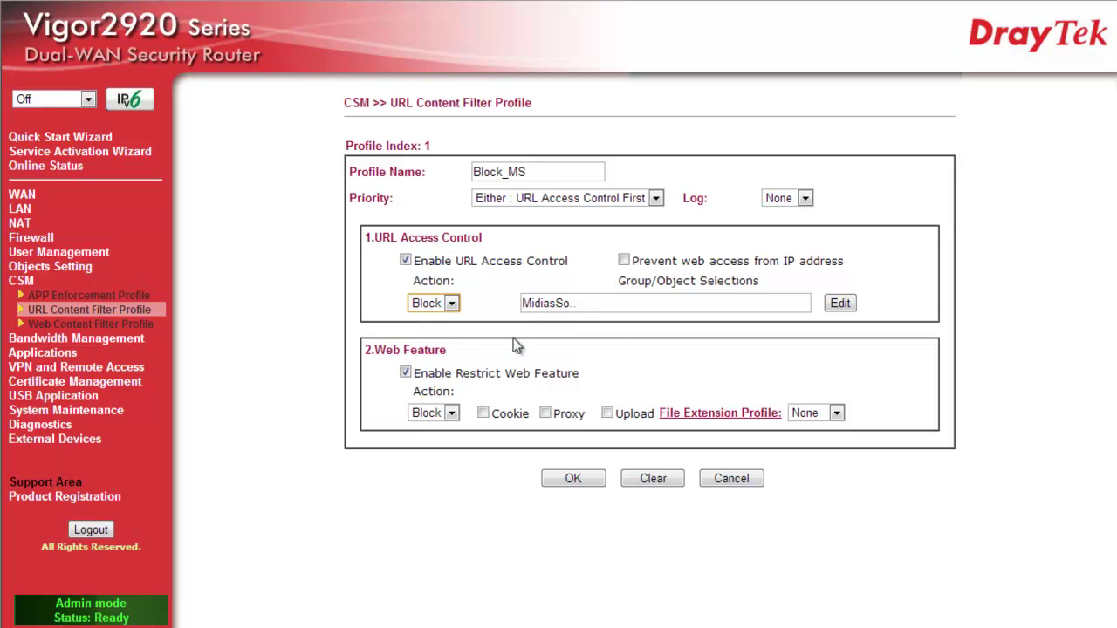
# Assign the 1-MidiasSociais keyword group as the first keyword group in the URL access control's group/object selections
pyautogui.click(840, 304)
pyautogui.click(741, 373)
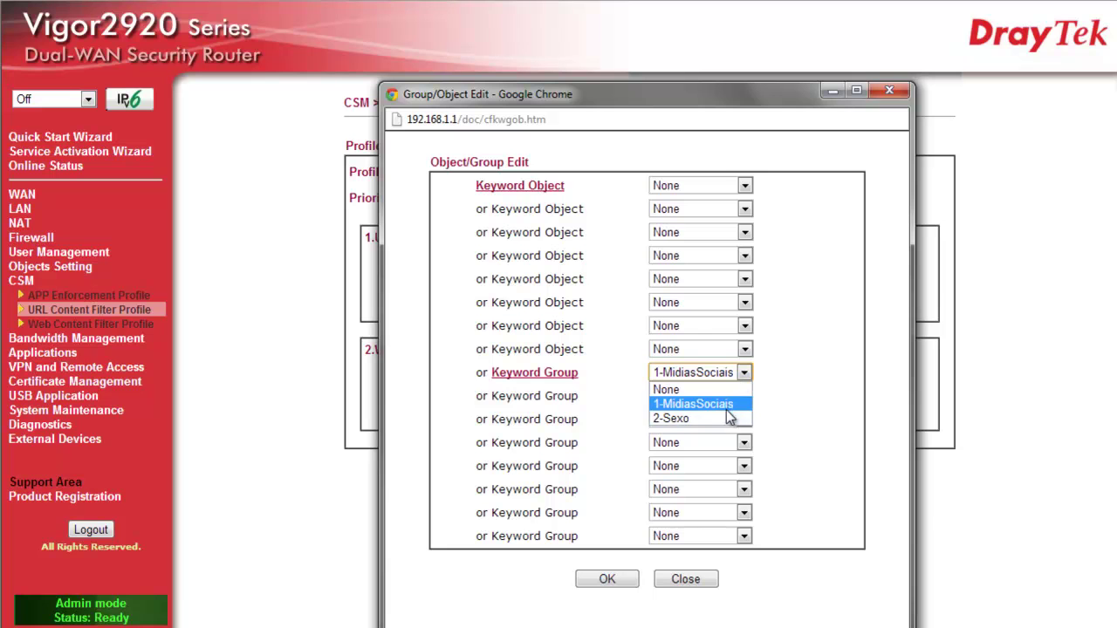
pyautogui.click(730, 404)
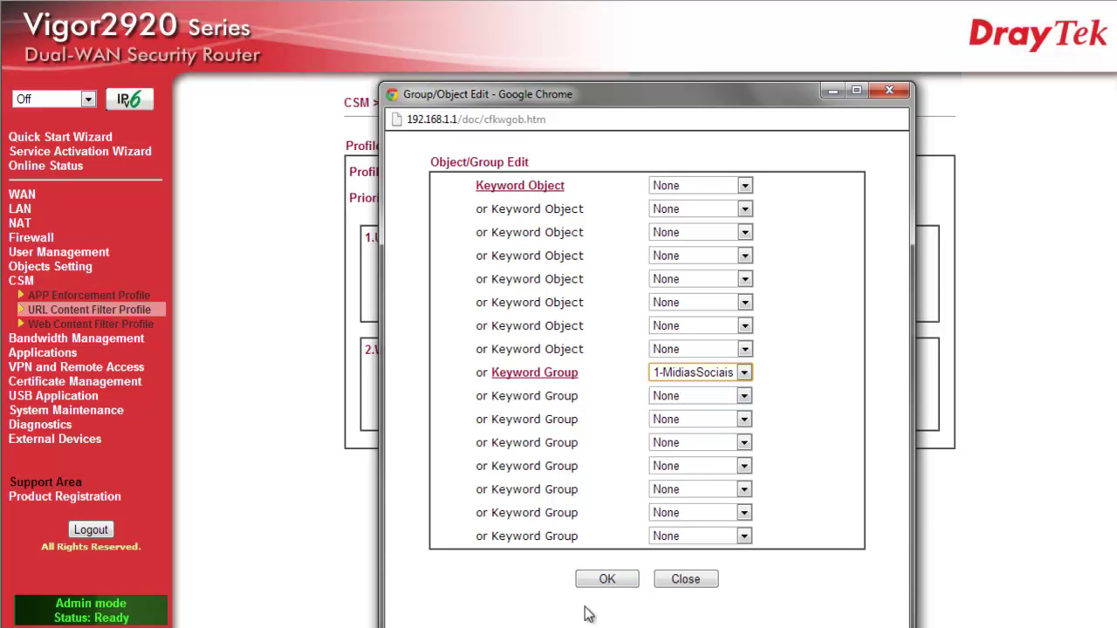
pyautogui.click(611, 580)
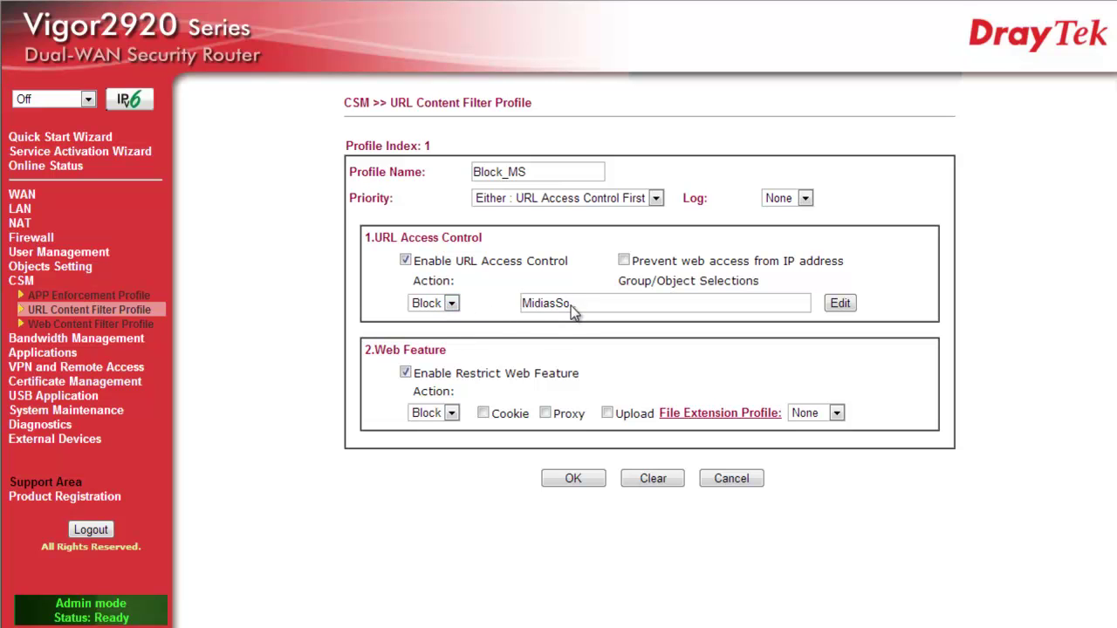
# Leave web access from IP address unrestricted, and enable Restrict Web Feature with the Block action
pyautogui.click(624, 260)
pyautogui.click(623, 260)
pyautogui.click(405, 373)
pyautogui.click(407, 376)
pyautogui.click(443, 413)
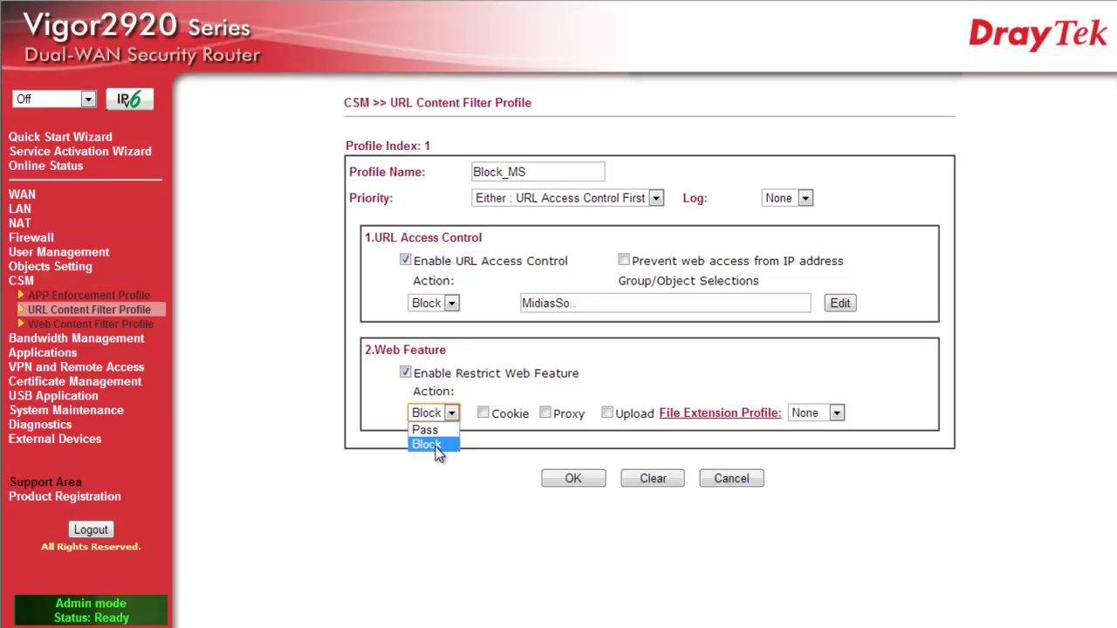
pyautogui.click(429, 447)
# Include Cookie, Proxy, Upload and the 1-imag file extension profile in the web feature restriction, and save the Block_MS profile
pyautogui.click(484, 412)
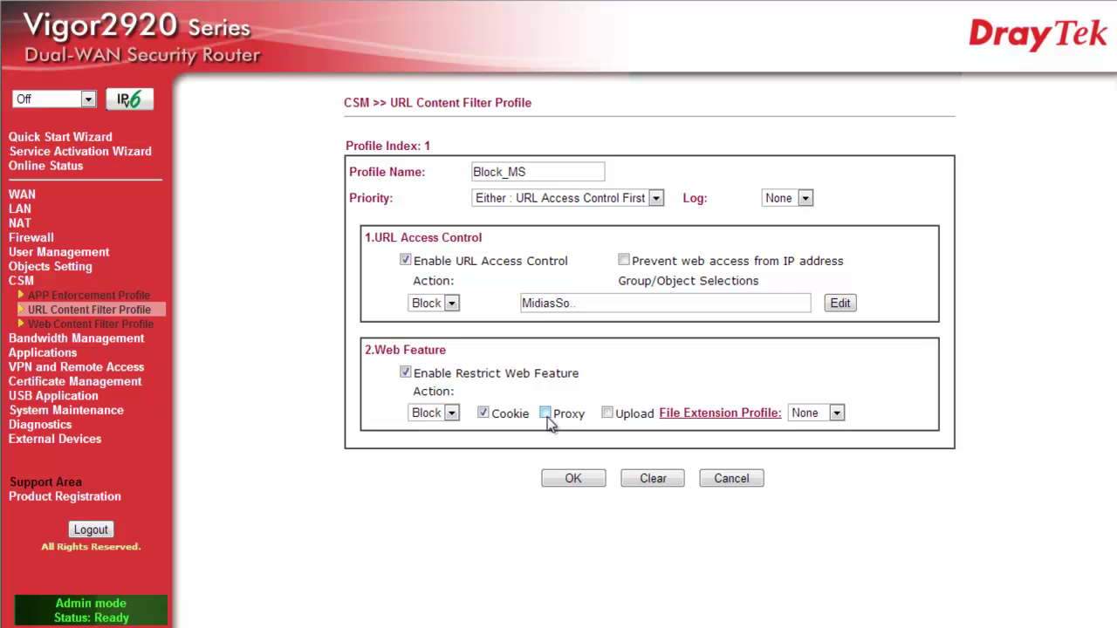
pyautogui.click(605, 414)
pyautogui.click(544, 413)
pyautogui.click(831, 414)
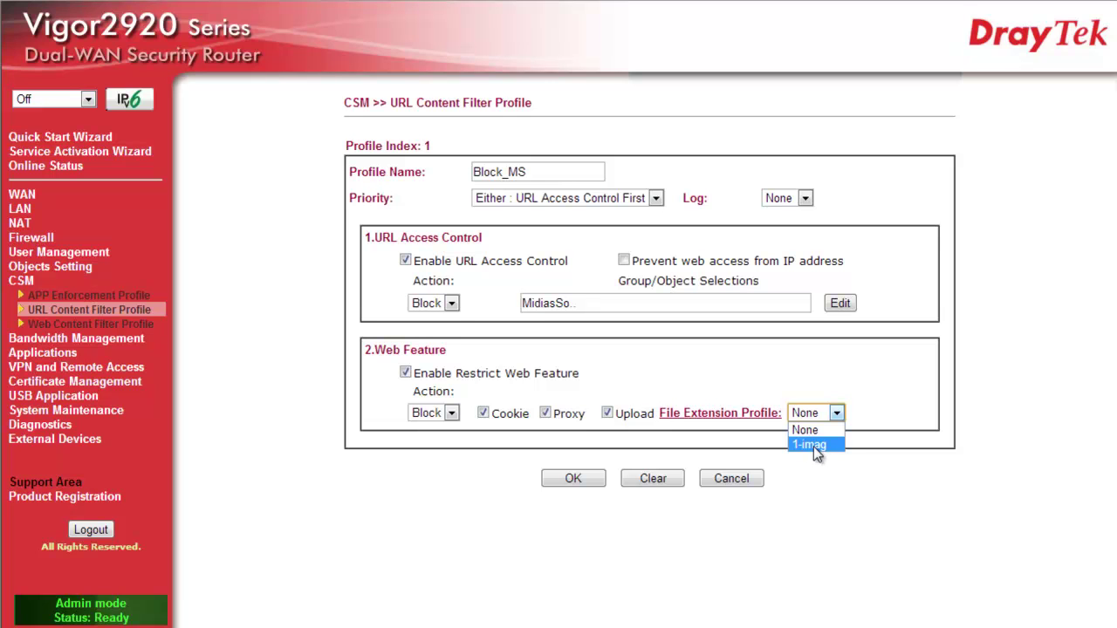
pyautogui.click(572, 480)
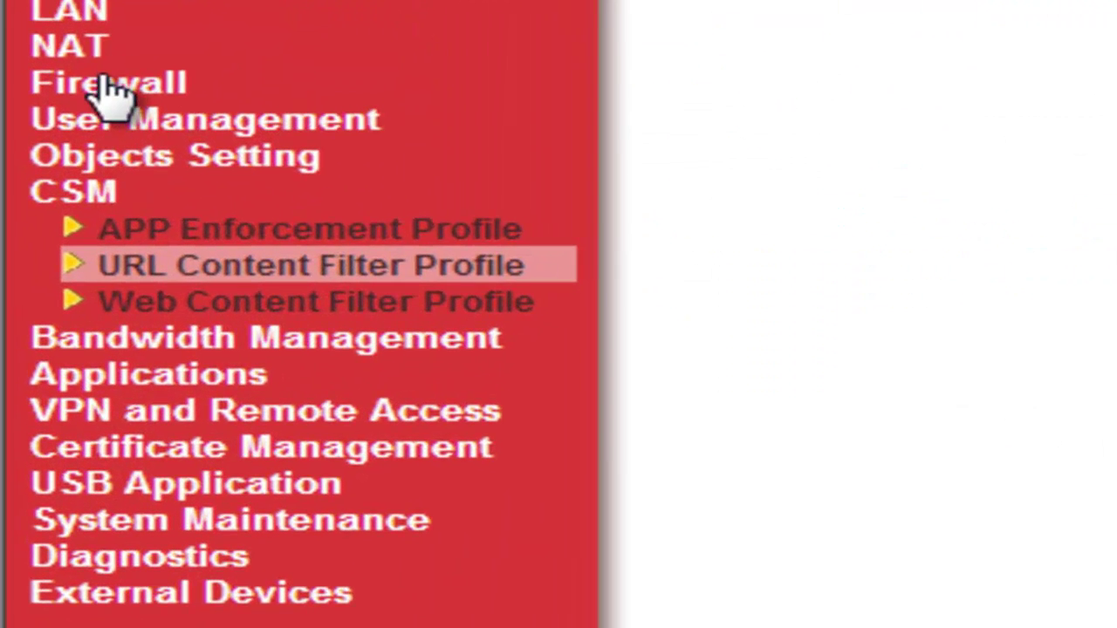
# Open the Default Data Filter set in the firewall's filter setup and set its next filter set to None
pyautogui.click(33, 240)
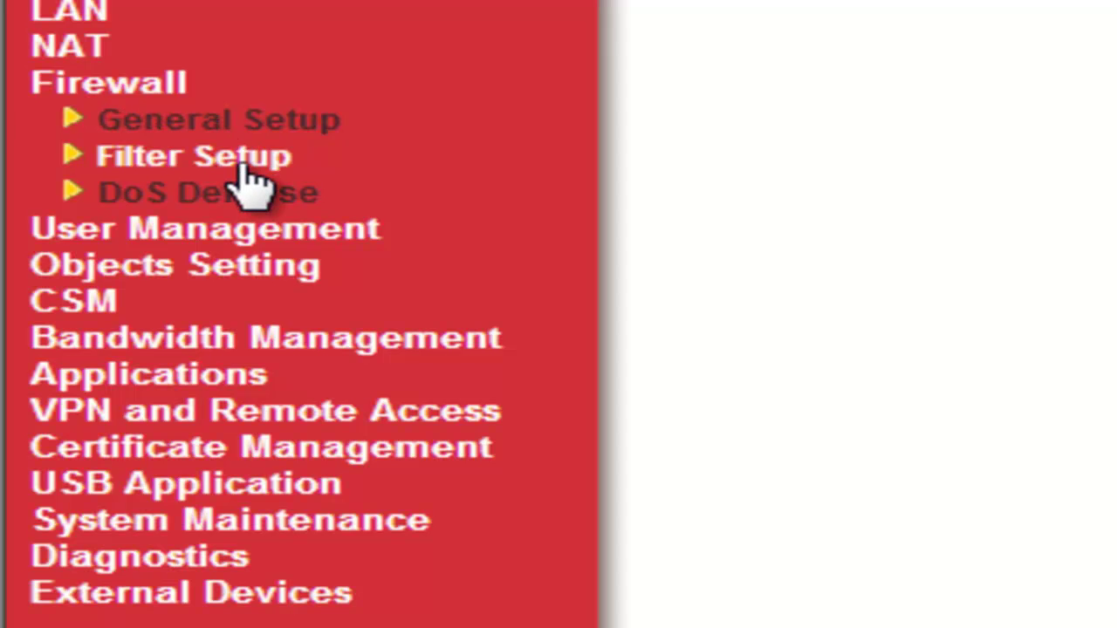
pyautogui.click(244, 157)
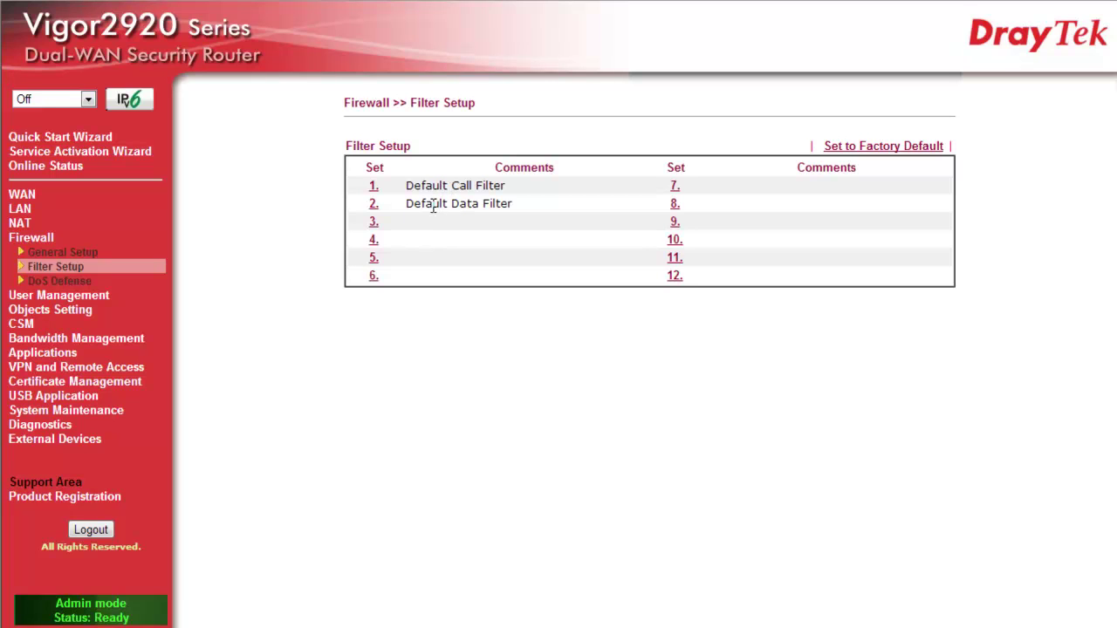
pyautogui.click(373, 208)
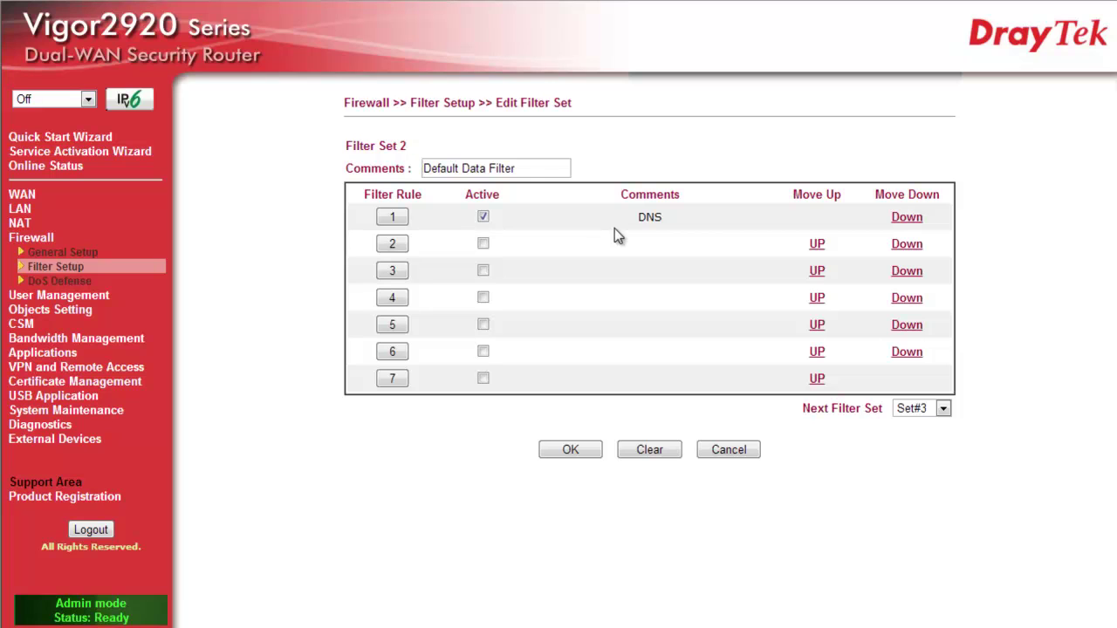
pyautogui.click(942, 408)
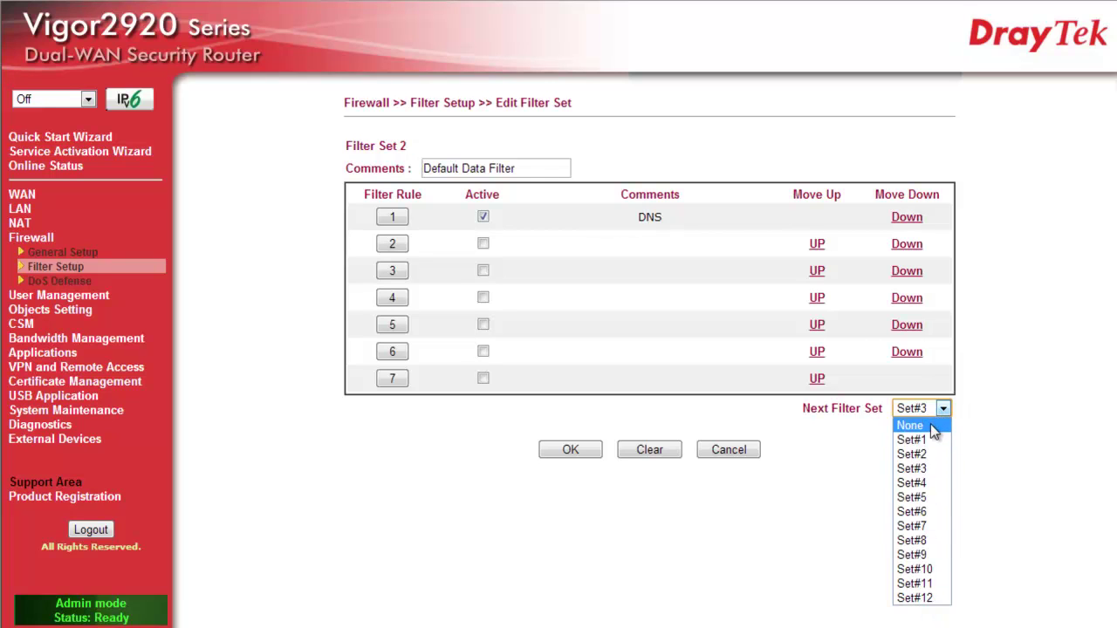
pyautogui.click(932, 426)
pyautogui.click(942, 409)
pyautogui.click(930, 431)
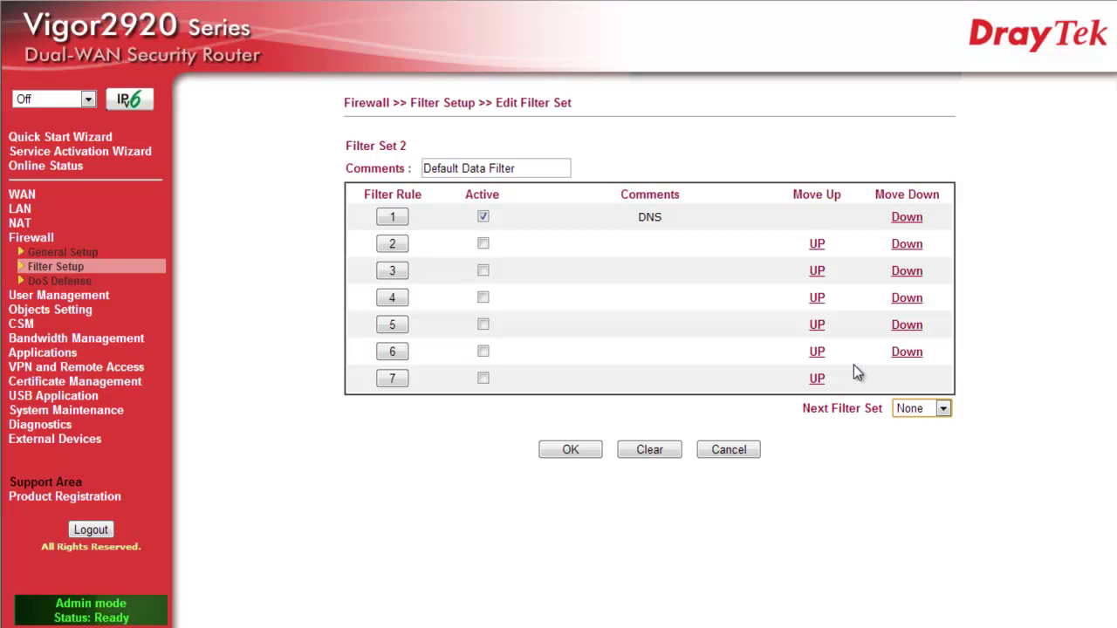
# Open filter rule 1 of the Default Data Filter set, keep the rule enabled, and select its comment text
pyautogui.click(394, 217)
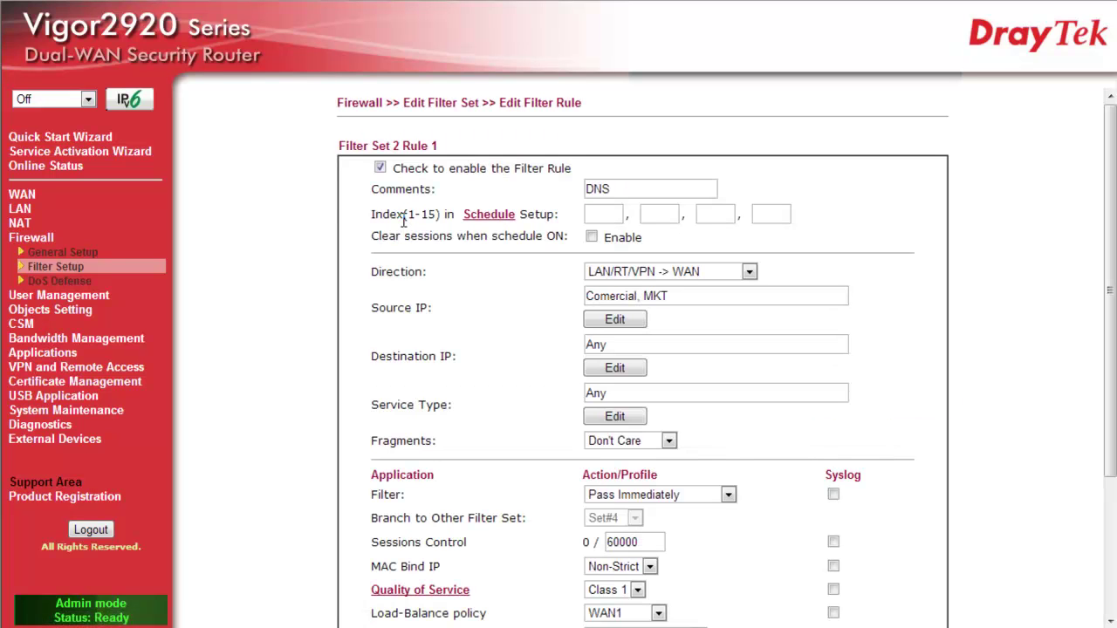
pyautogui.click(381, 167)
pyautogui.click(380, 169)
pyautogui.click(611, 189)
pyautogui.moveTo(611, 189); pyautogui.dragTo(588, 195)
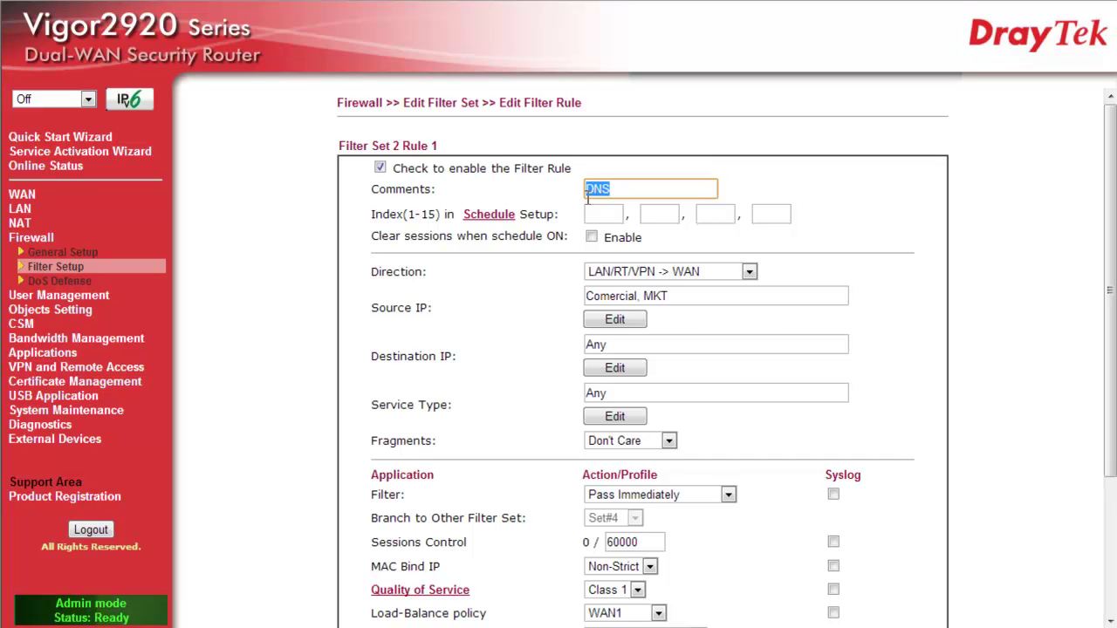
# Set the rule's direction to LAN/RT/VPN -> WAN with no schedule index, and open its source IP settings
pyautogui.click(588, 214)
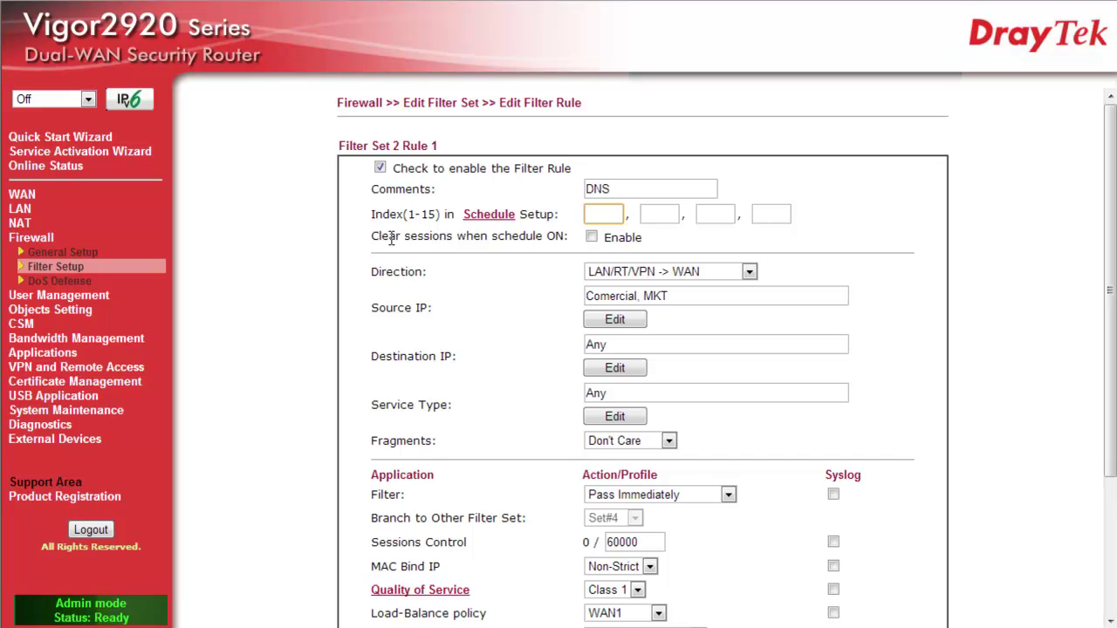
pyautogui.click(590, 236)
pyautogui.click(697, 274)
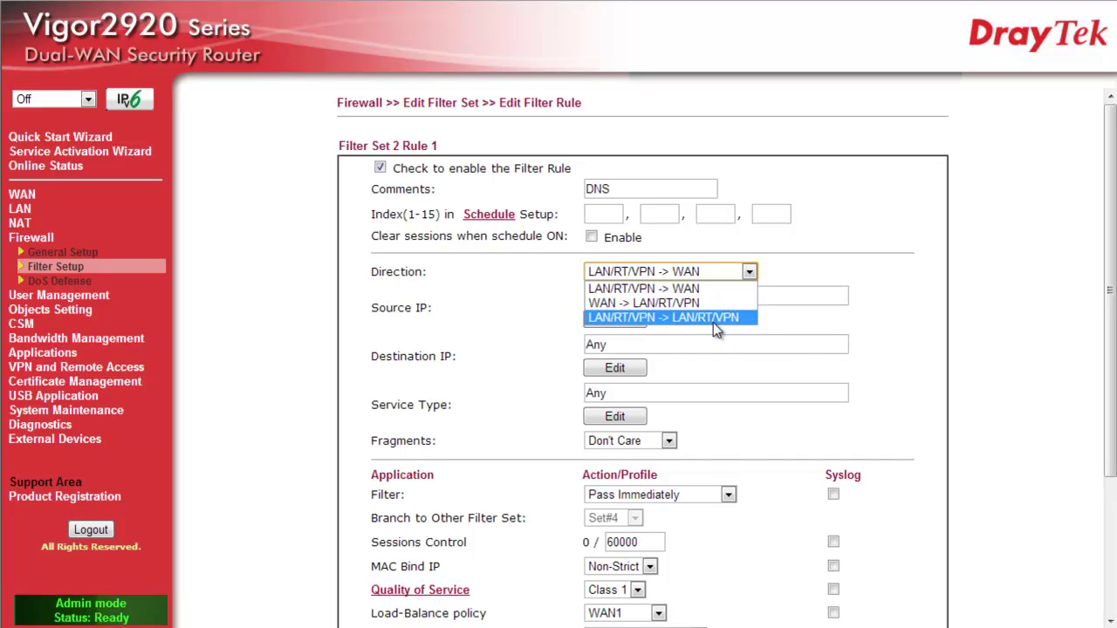
pyautogui.click(702, 291)
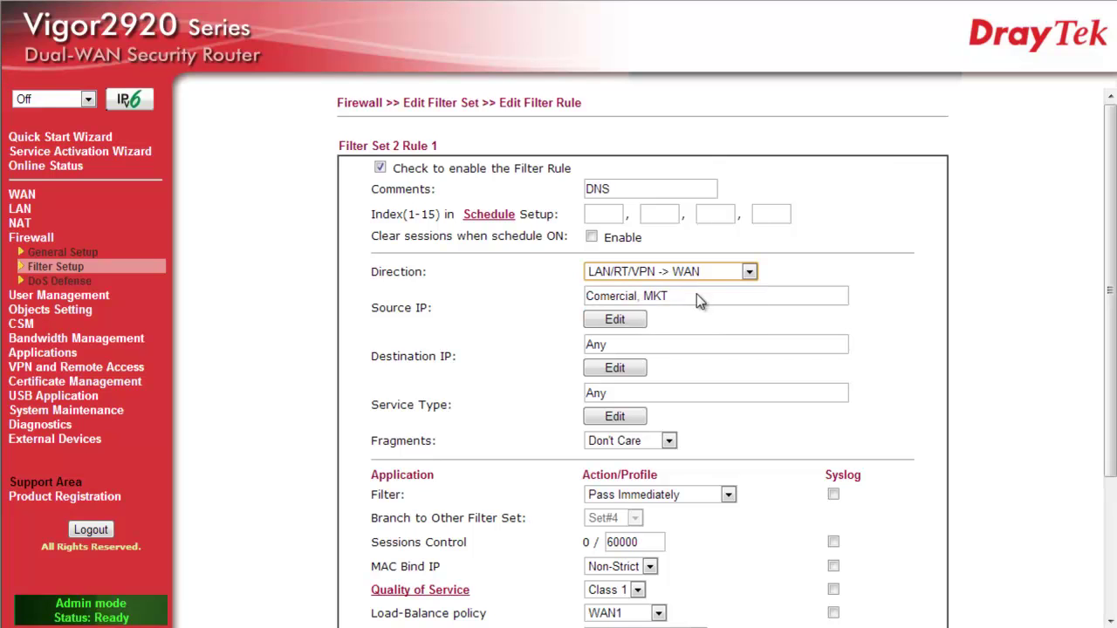
pyautogui.click(615, 320)
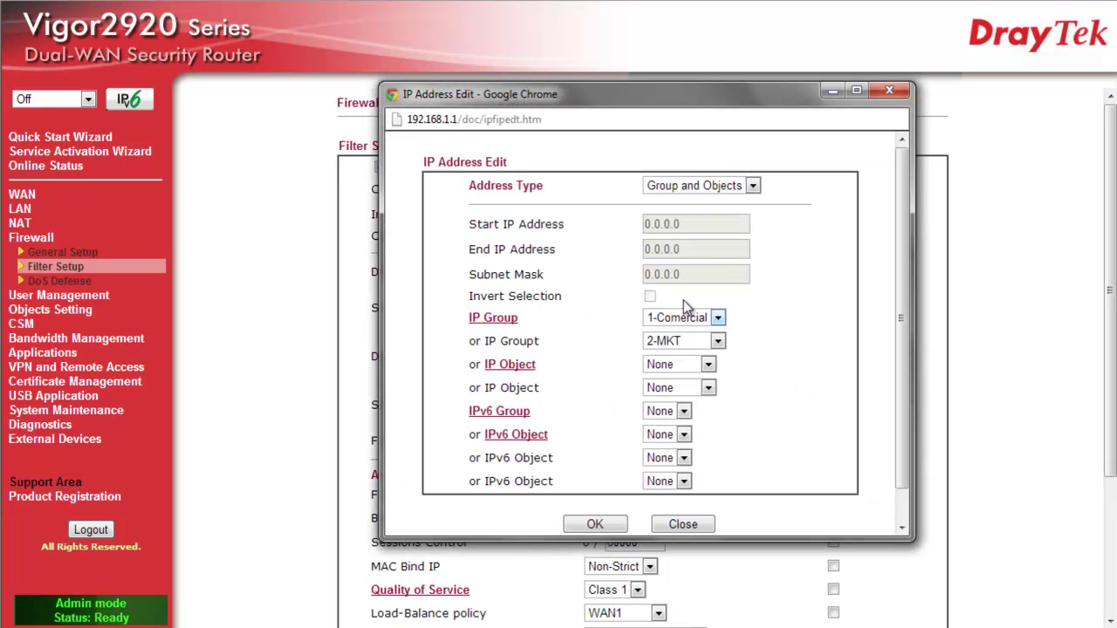
# Try the Any, Single, Range and Subnet address types for the rule's source IP
pyautogui.click(753, 187)
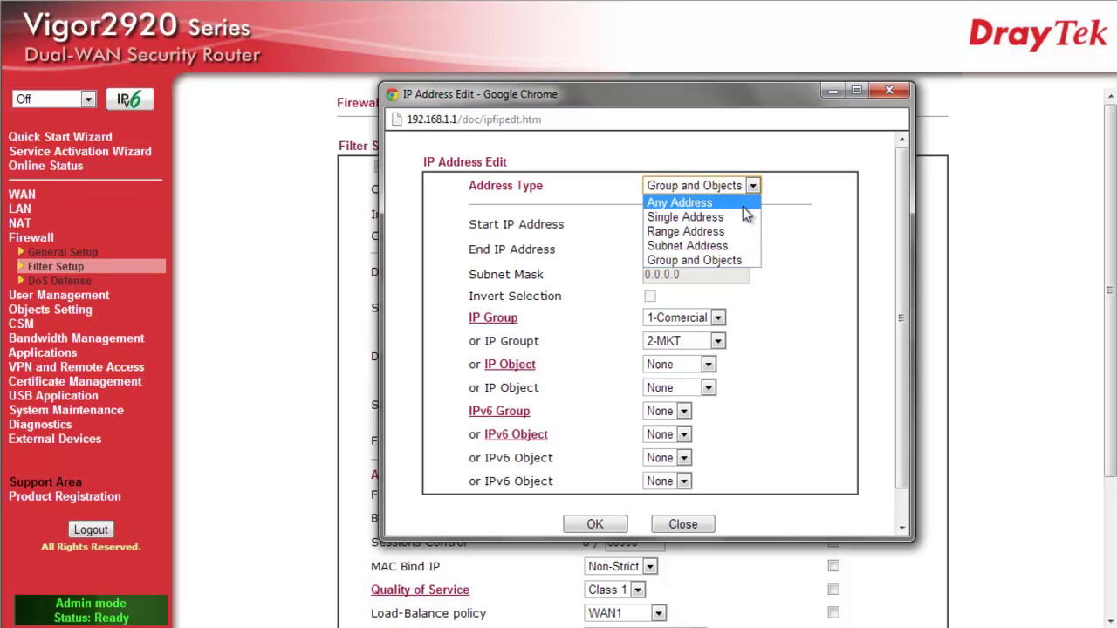
pyautogui.click(743, 206)
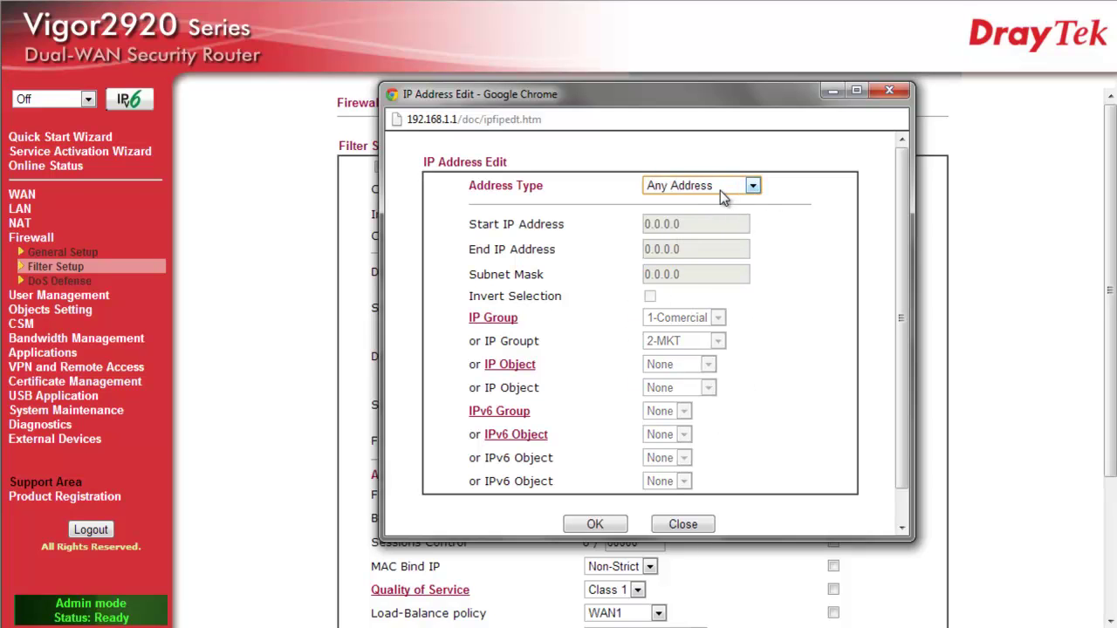
pyautogui.click(722, 187)
pyautogui.click(714, 216)
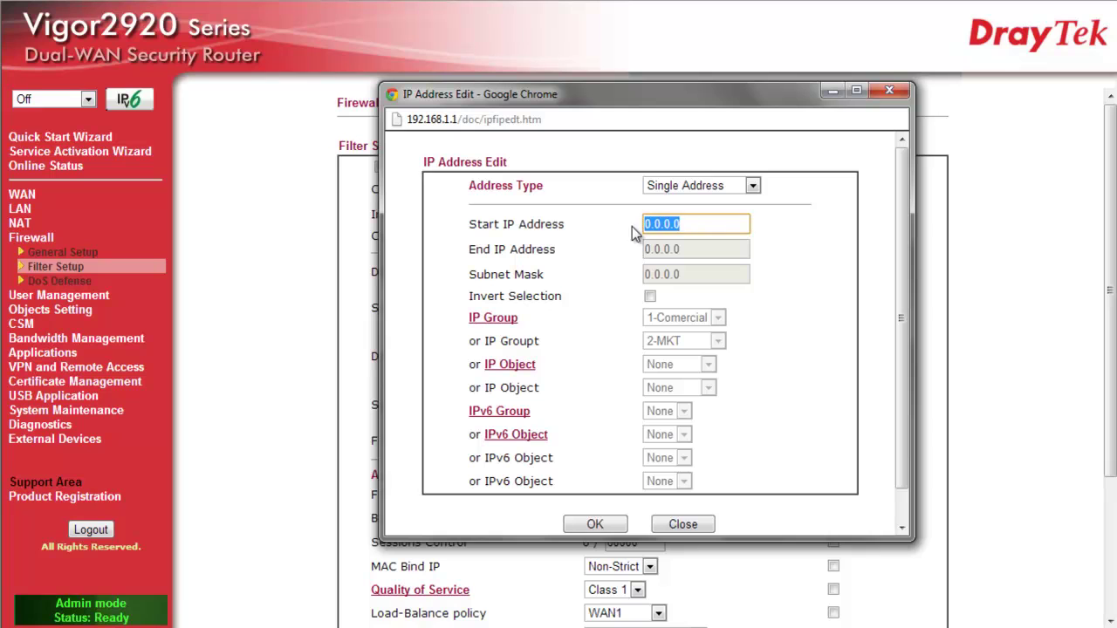
pyautogui.click(749, 186)
pyautogui.click(722, 230)
pyautogui.click(650, 225)
pyautogui.moveTo(697, 249); pyautogui.dragTo(616, 252)
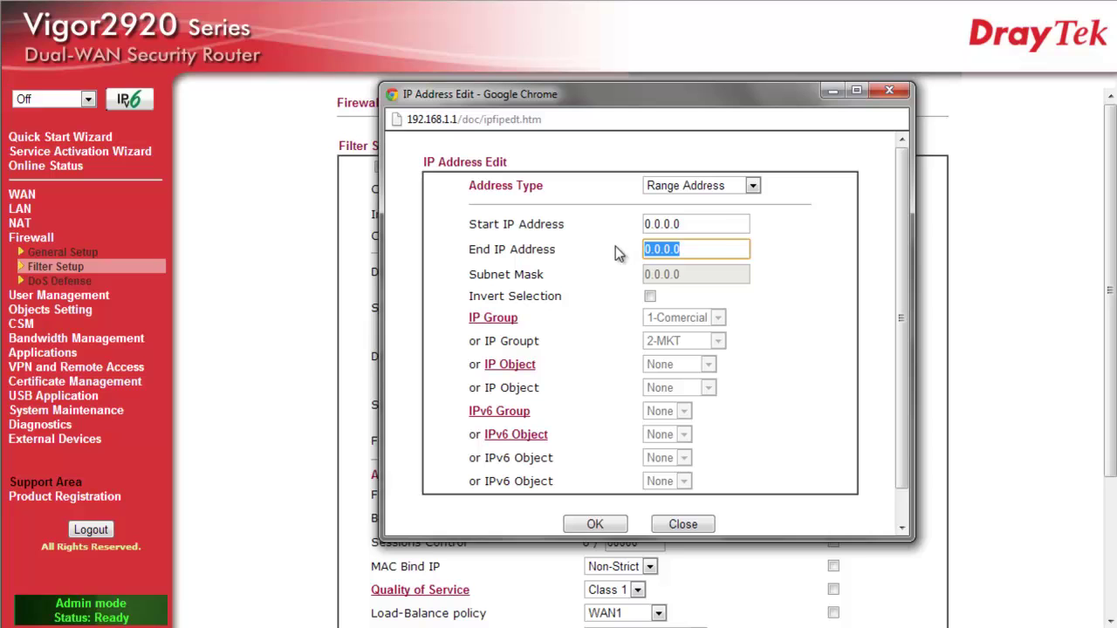
pyautogui.click(715, 189)
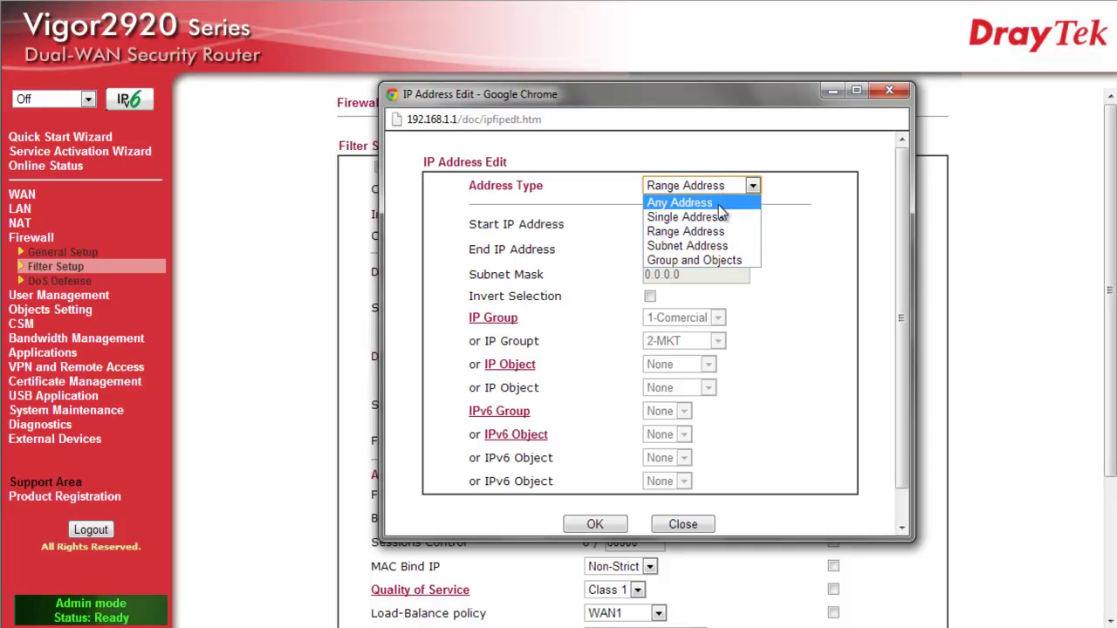
pyautogui.click(710, 247)
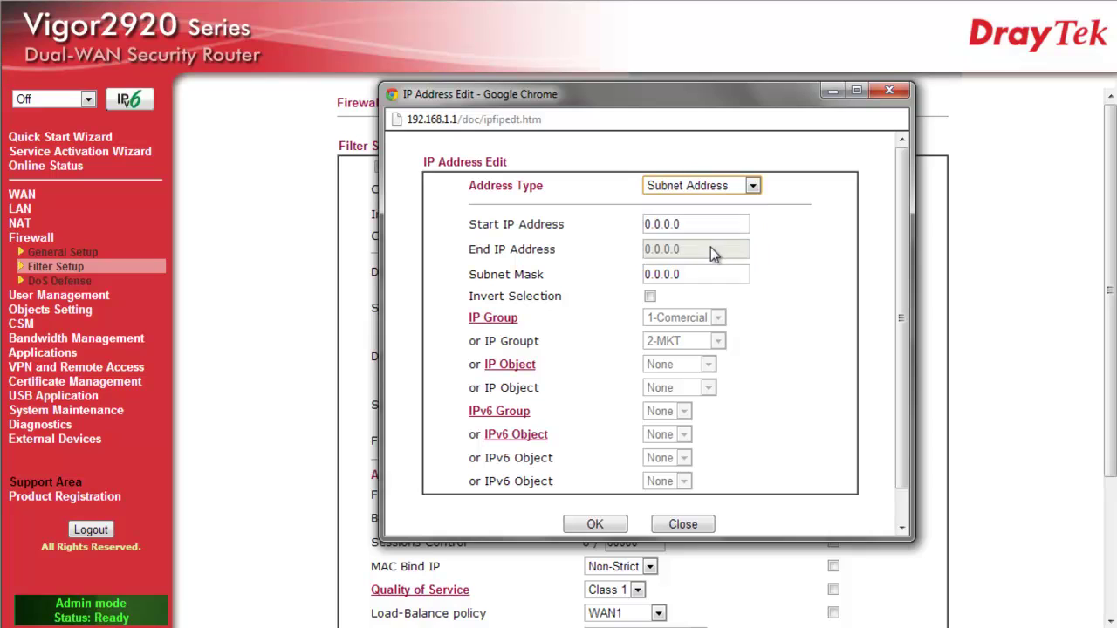
pyautogui.moveTo(719, 274); pyautogui.dragTo(634, 274)
pyautogui.tripleClick(703, 225)
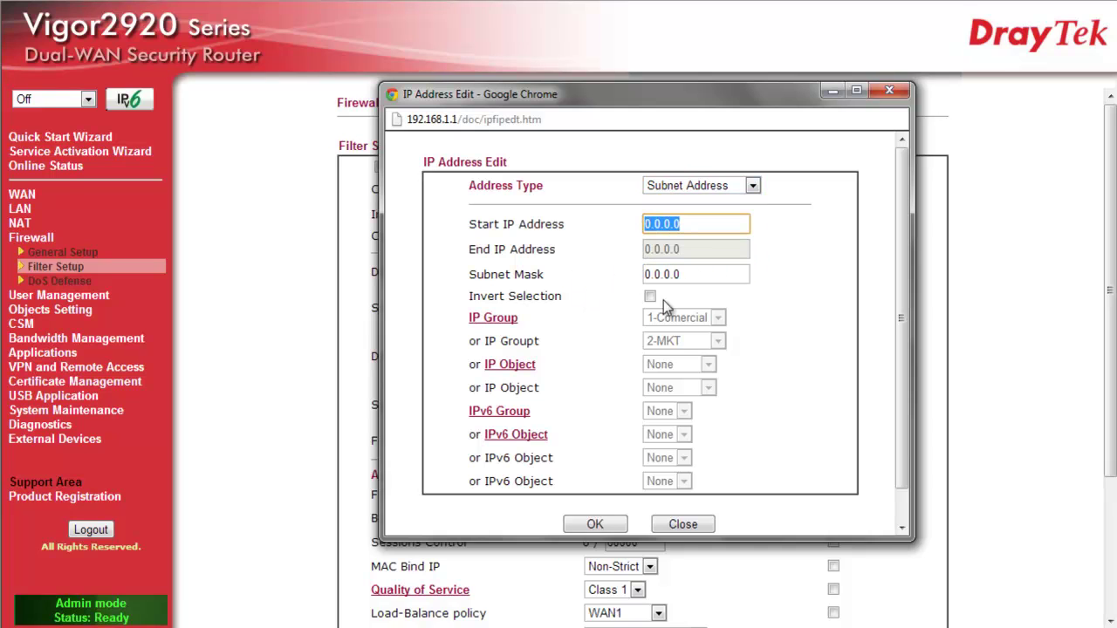
# Set the source address type to Group and Objects with IP groups 2-MKT and 1-Comercial, and save the source IP
pyautogui.click(729, 189)
pyautogui.click(721, 260)
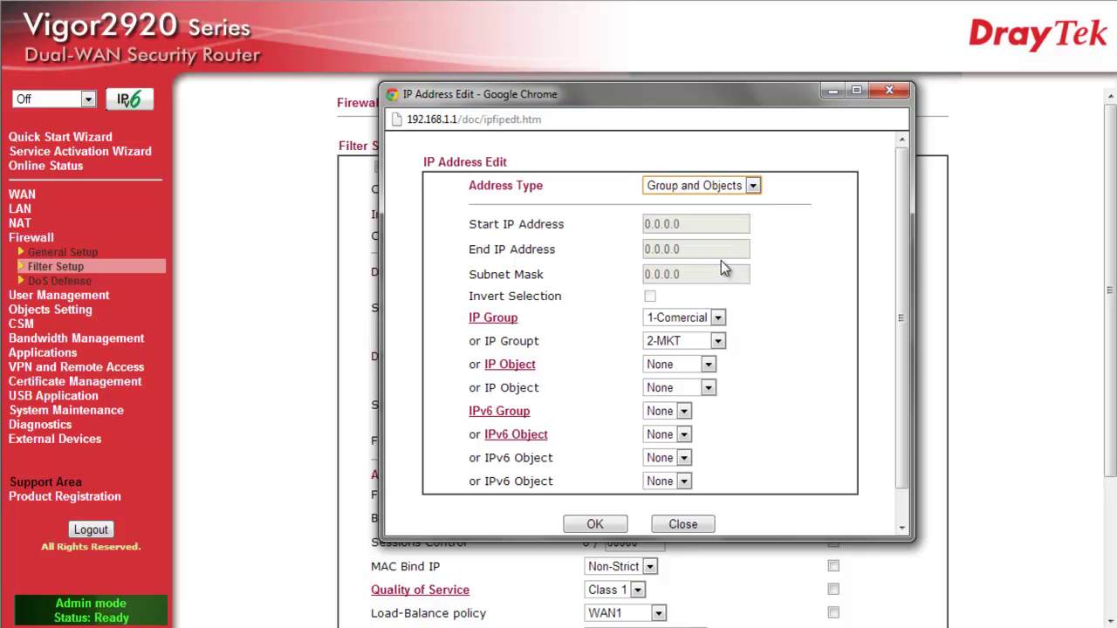
pyautogui.click(718, 319)
pyautogui.click(718, 319)
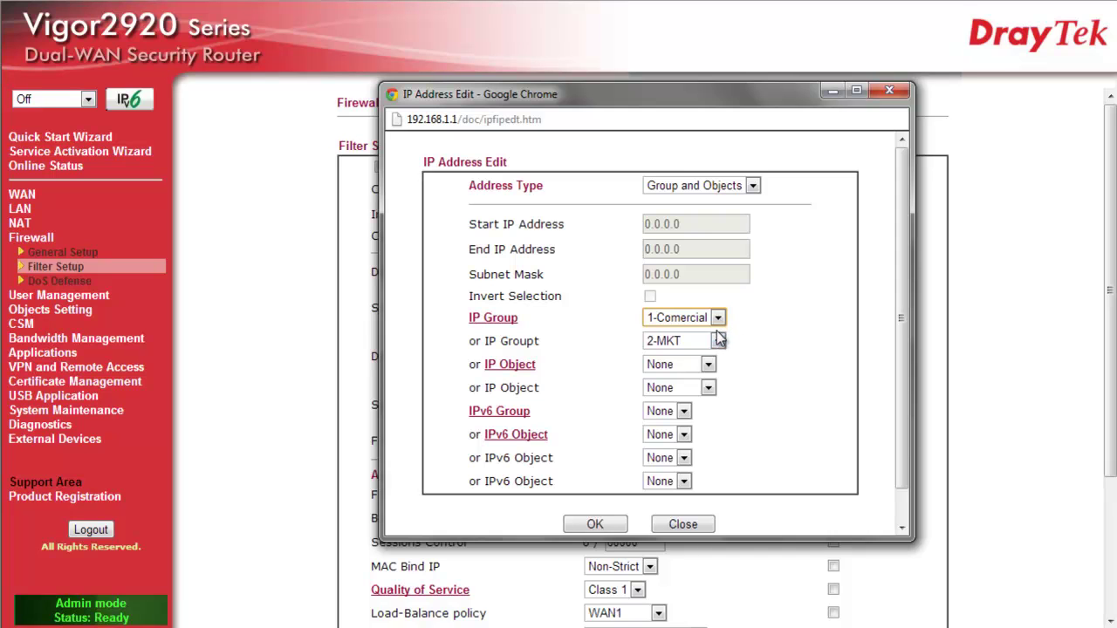
pyautogui.click(718, 319)
pyautogui.click(694, 363)
pyautogui.click(717, 341)
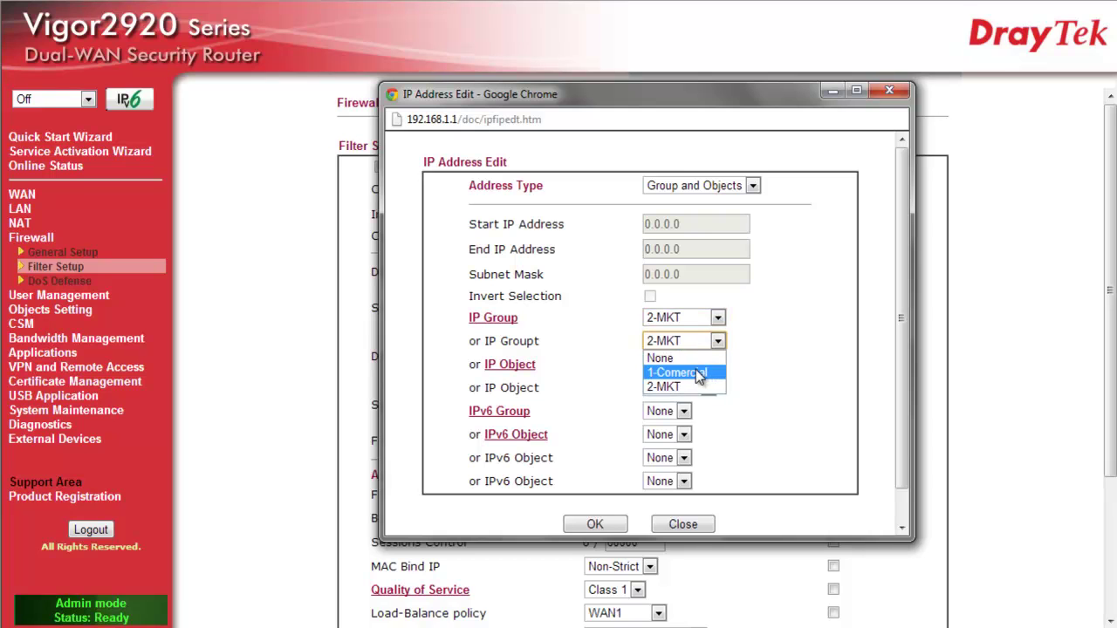
pyautogui.click(702, 373)
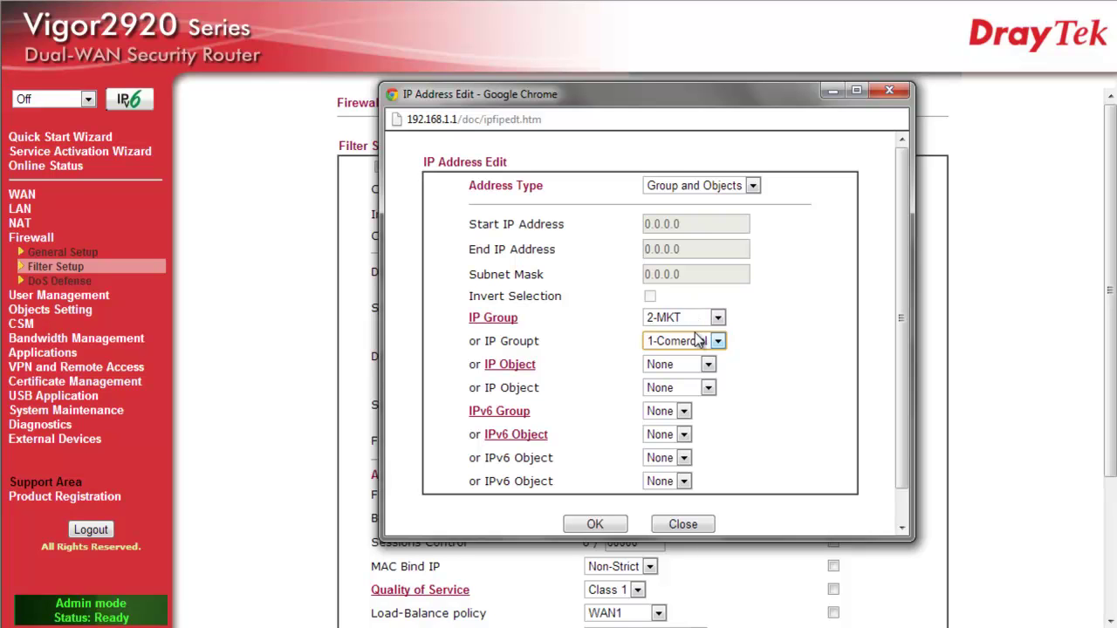
pyautogui.click(600, 525)
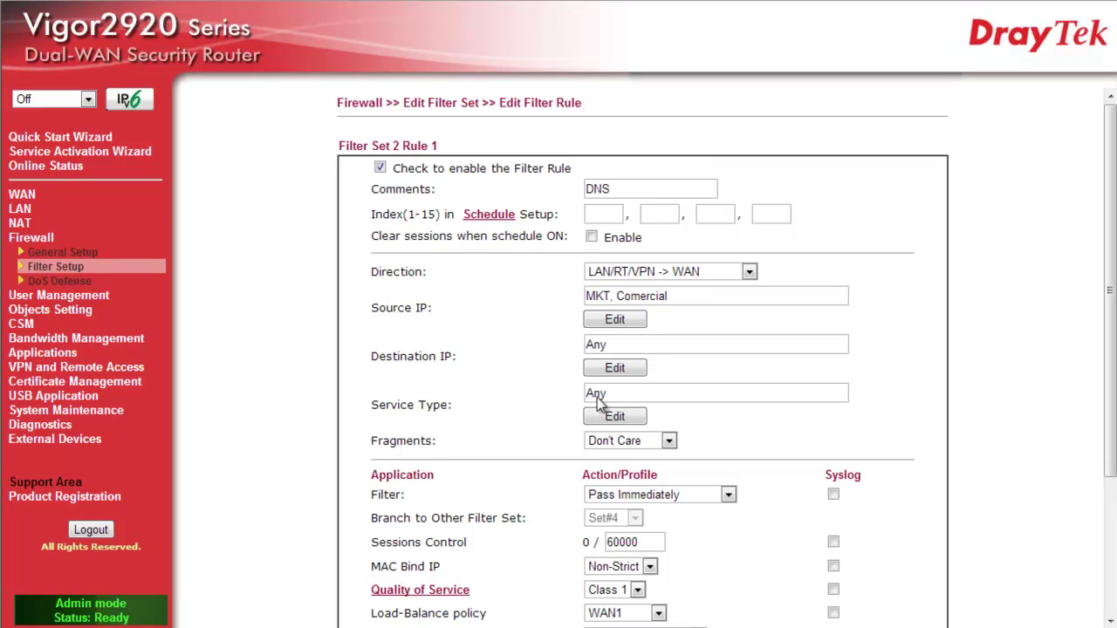
# Keep the rule's filter action at Pass Immediately with URL content filter 1-Block_MS, and save the rule
pyautogui.scroll(-3, 598, 403)
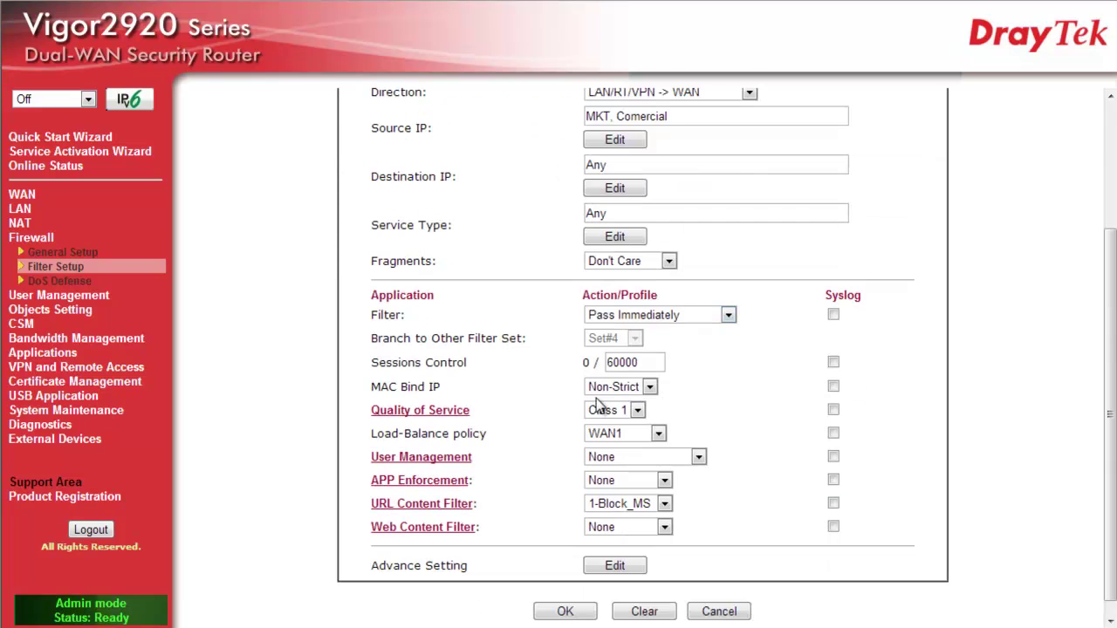
pyautogui.click(644, 316)
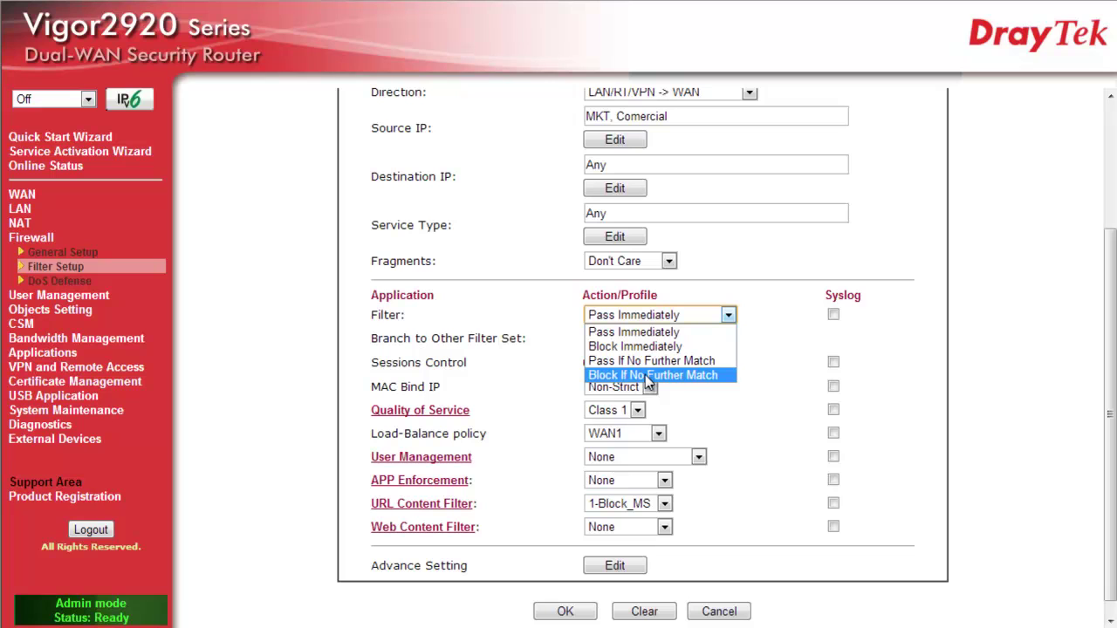
pyautogui.click(693, 333)
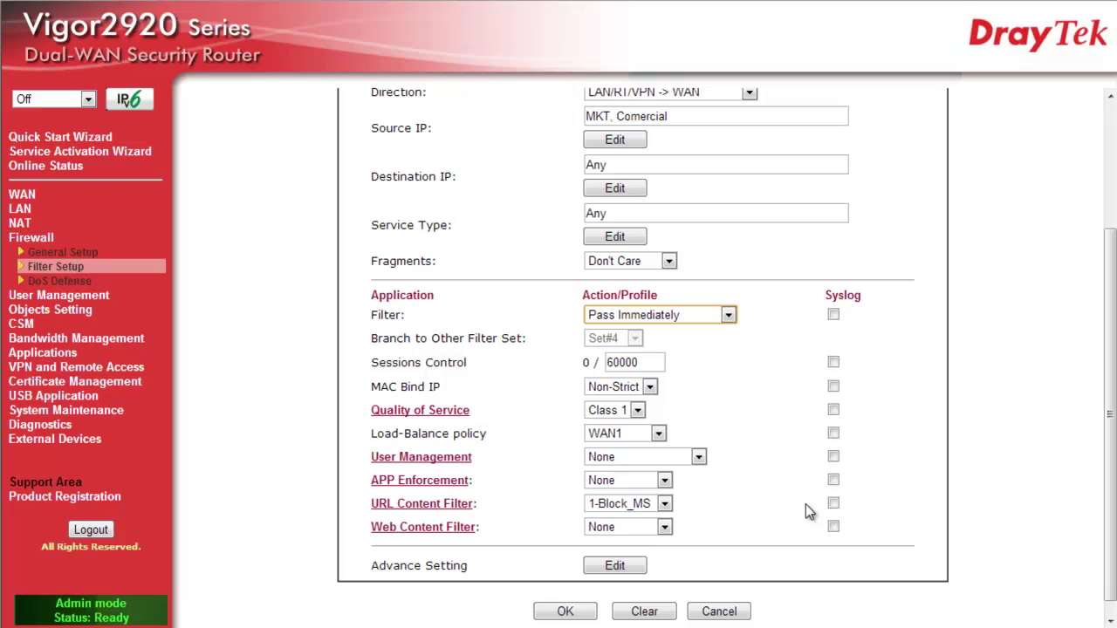
pyautogui.click(636, 510)
pyautogui.click(642, 546)
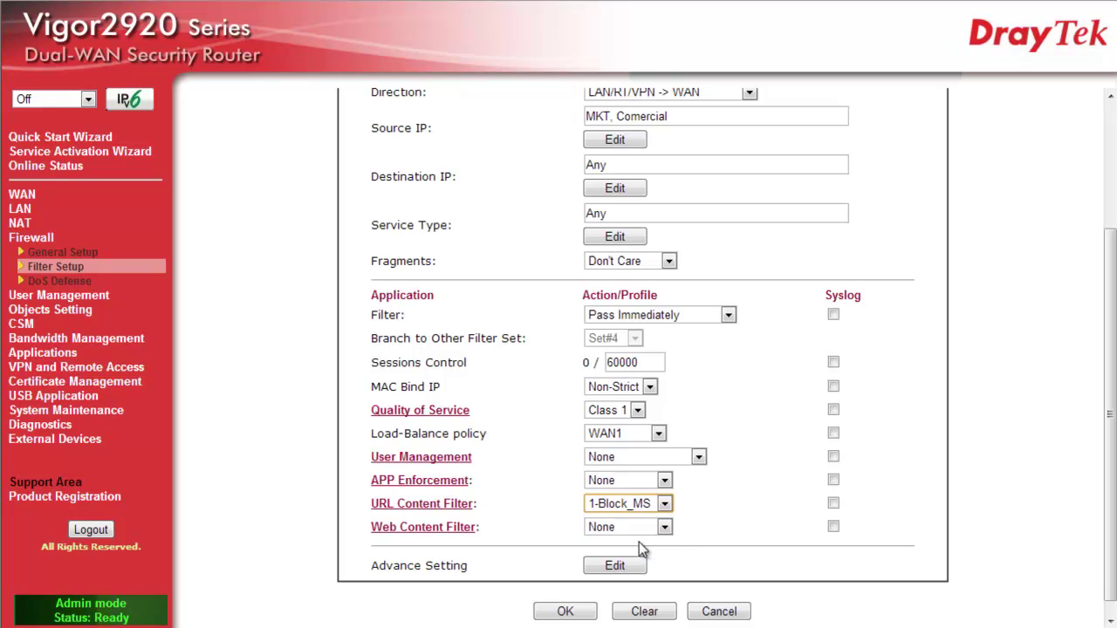
pyautogui.click(569, 609)
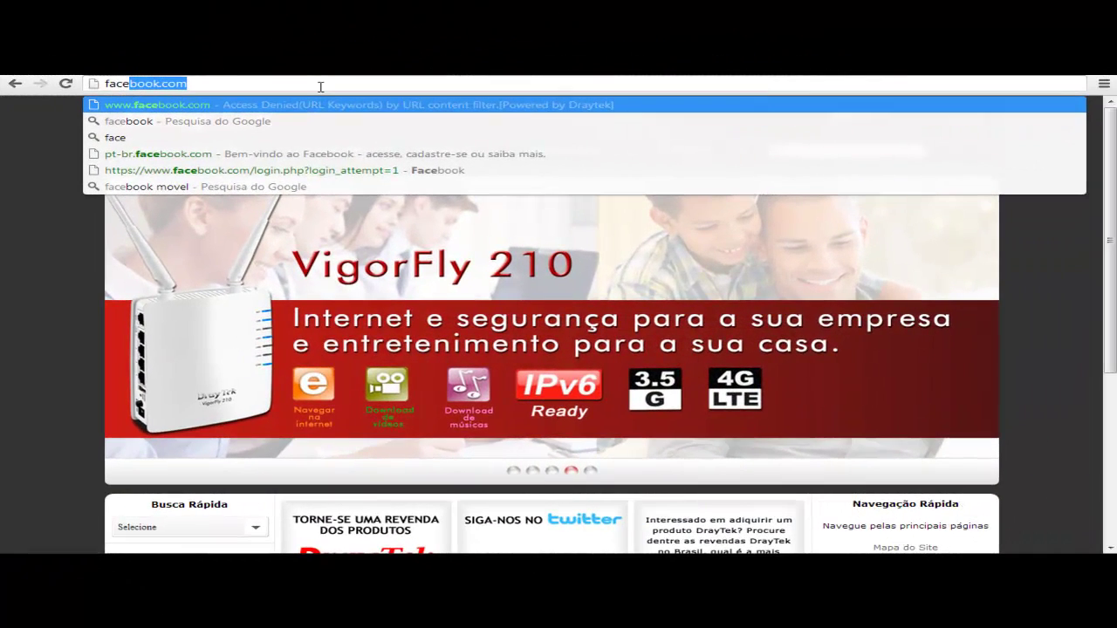
# Test the content filter by browsing to facebook.com and examine the page that loads
pyautogui.write('book.com')
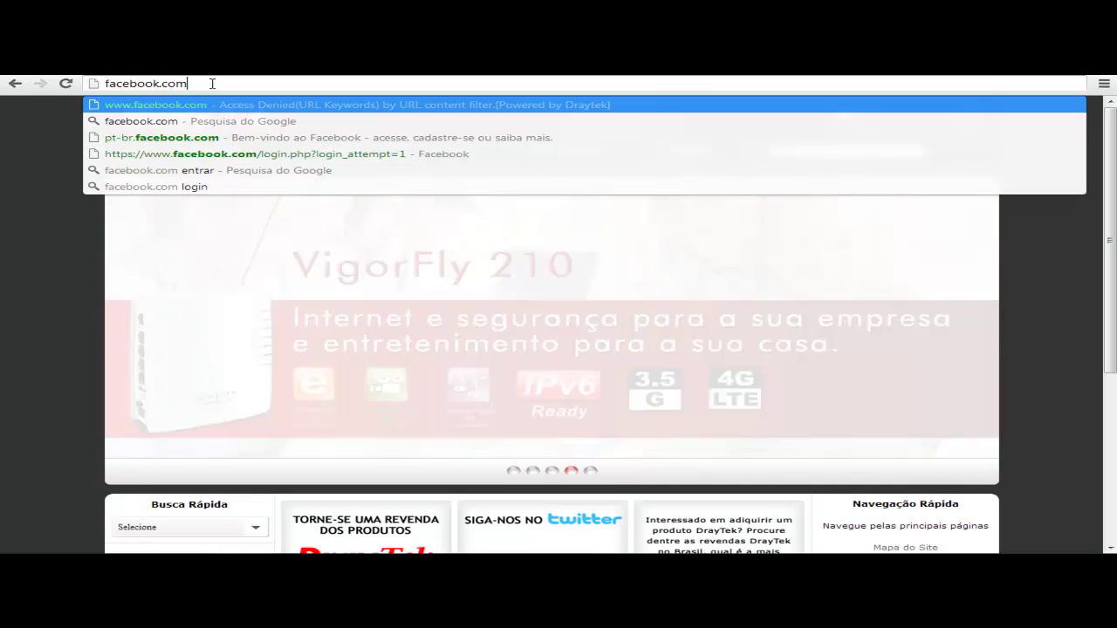
pyautogui.press('Return')
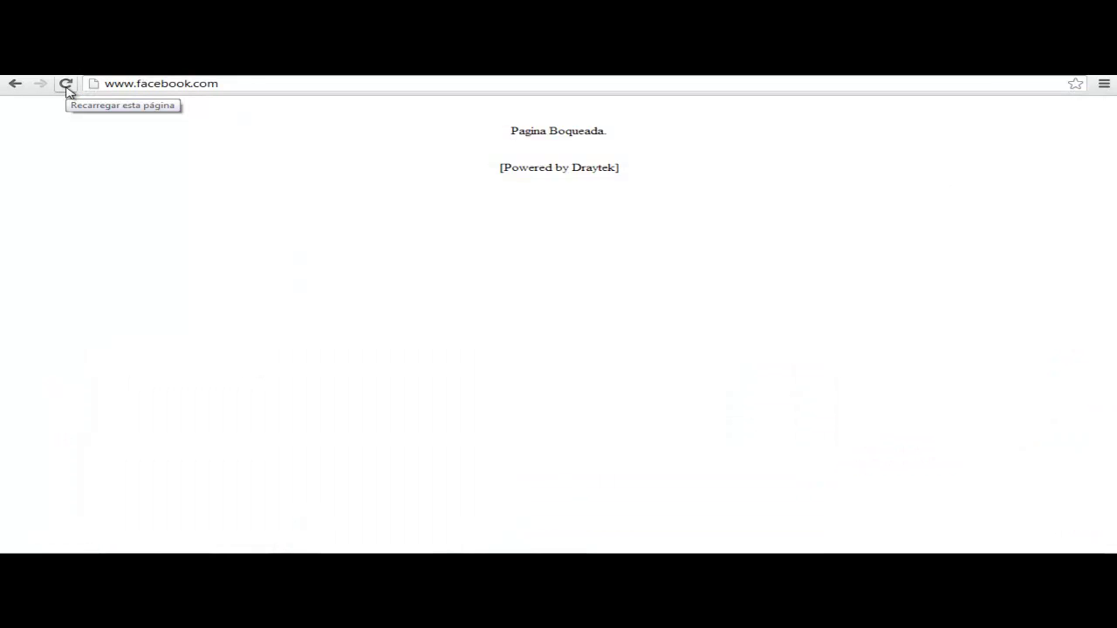
pyautogui.moveTo(510, 132); pyautogui.dragTo(621, 131)
pyautogui.click(669, 145)
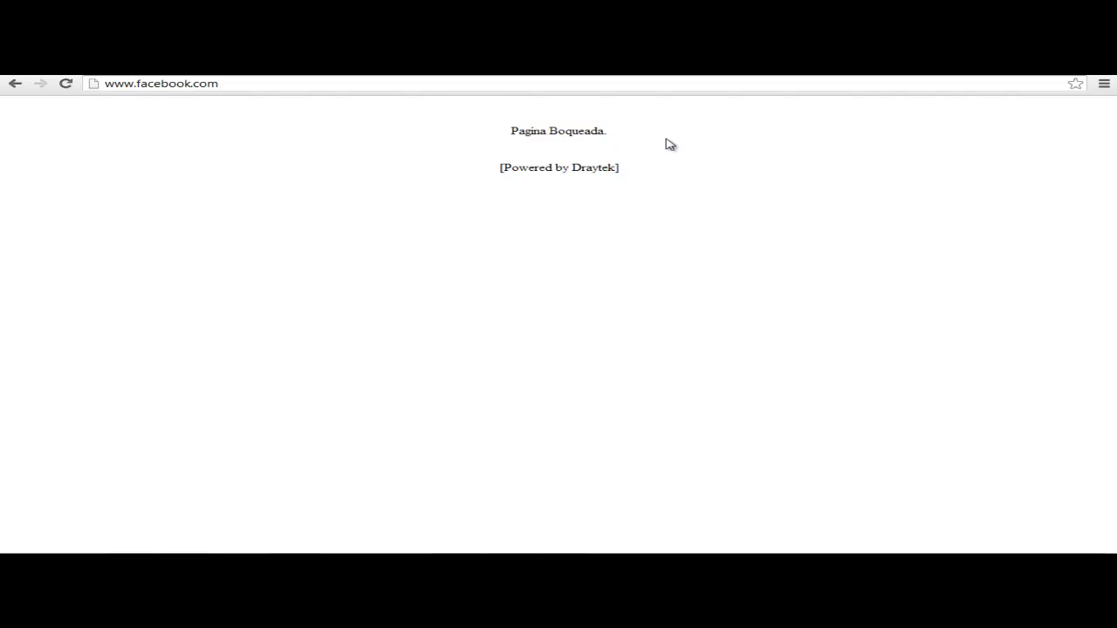